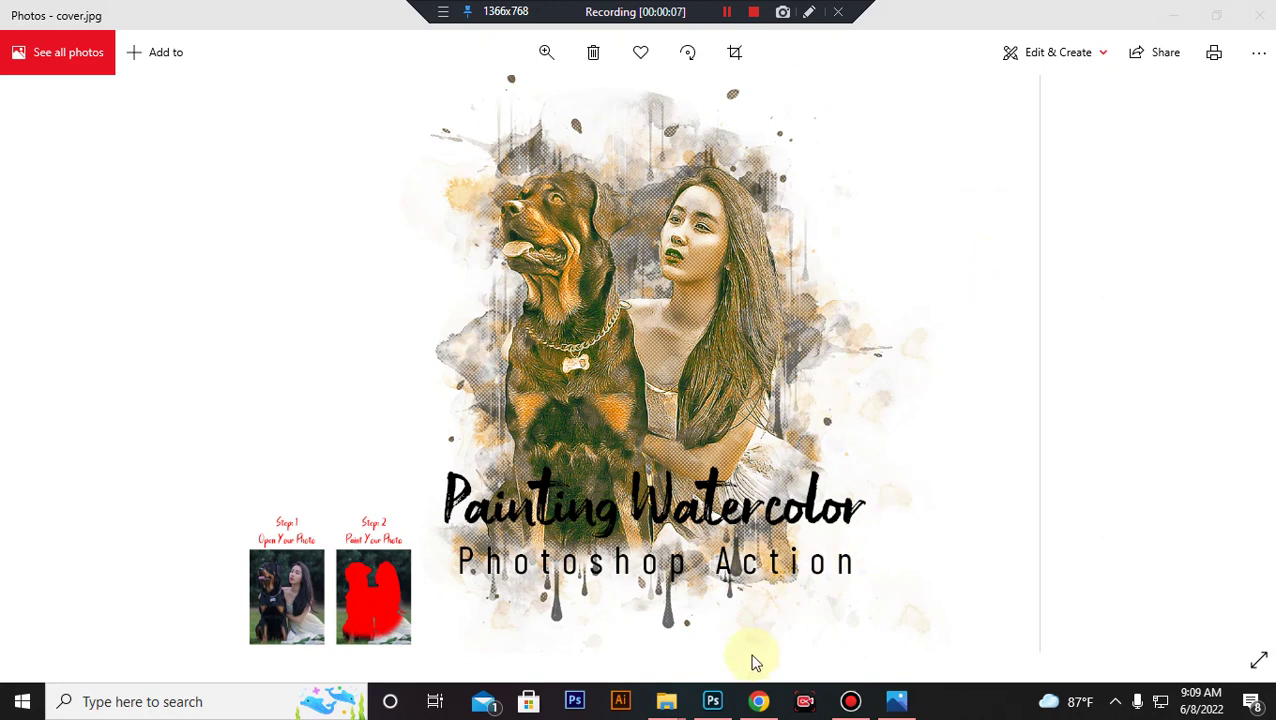
Step: Load the Painting Watercolor Photoshop Action file into Photoshop
left_click(712, 701)
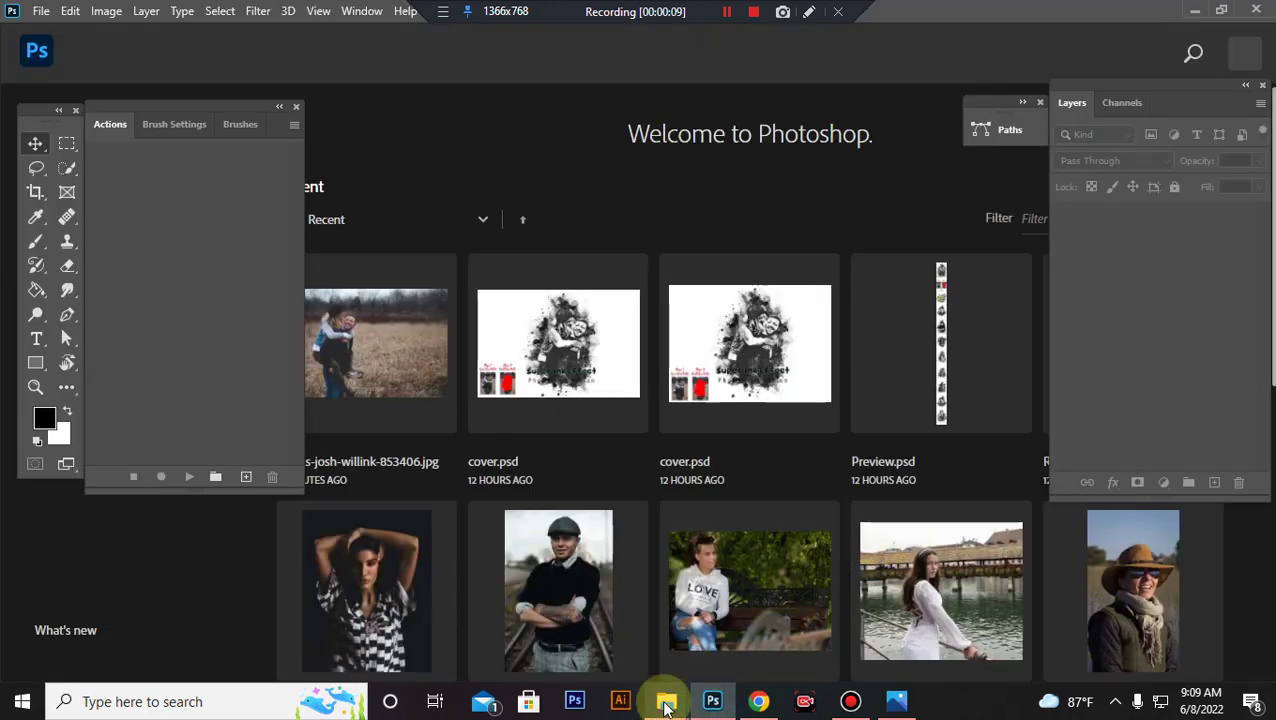
left_click(710, 635)
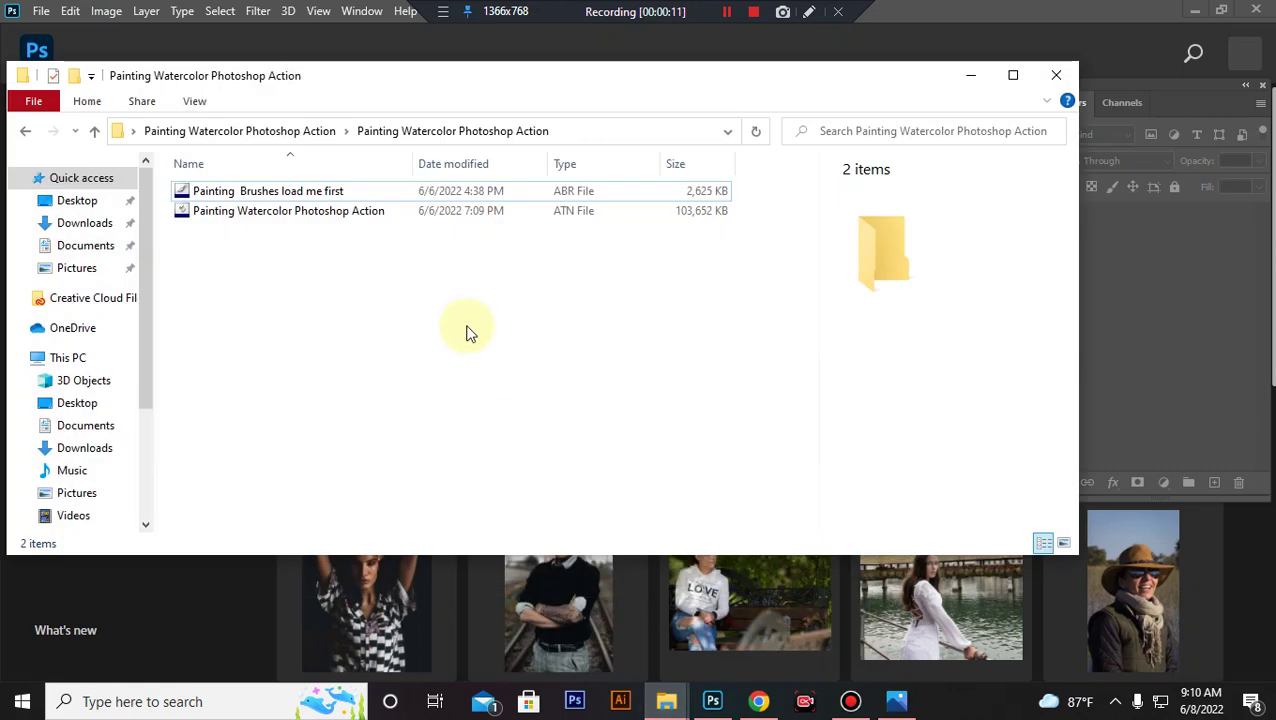
left_click(280, 212)
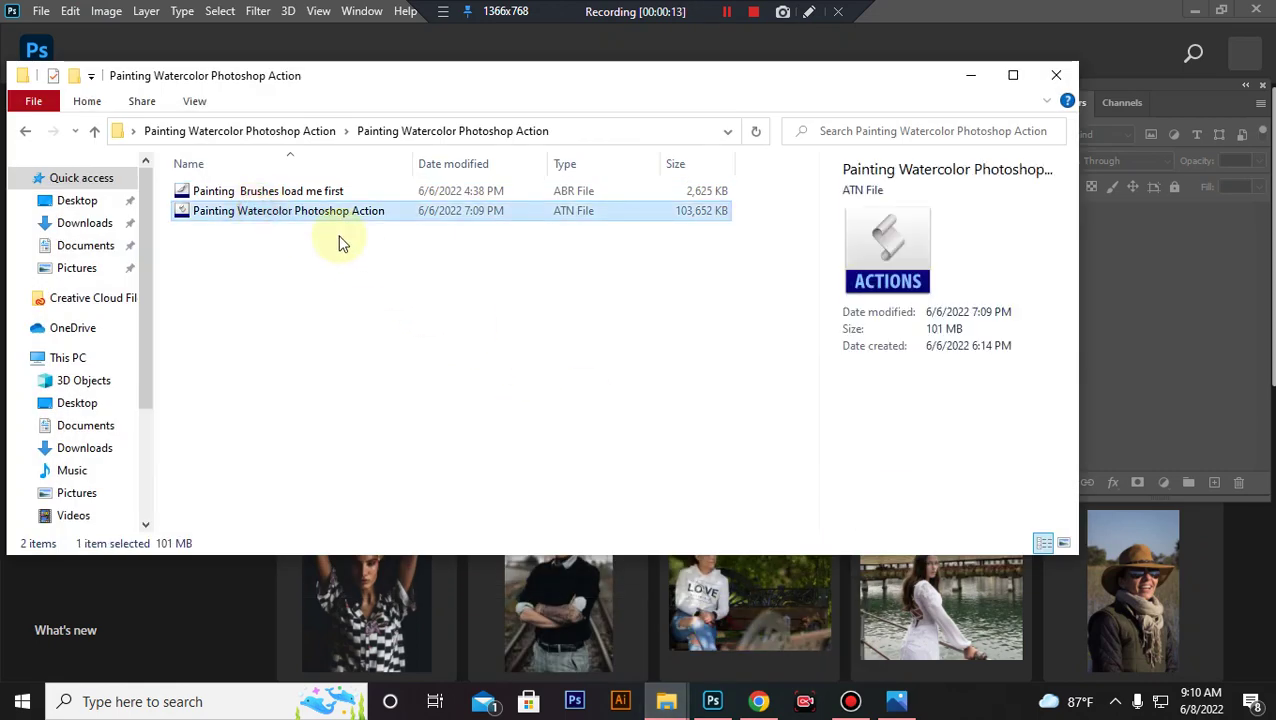
double_click(290, 212)
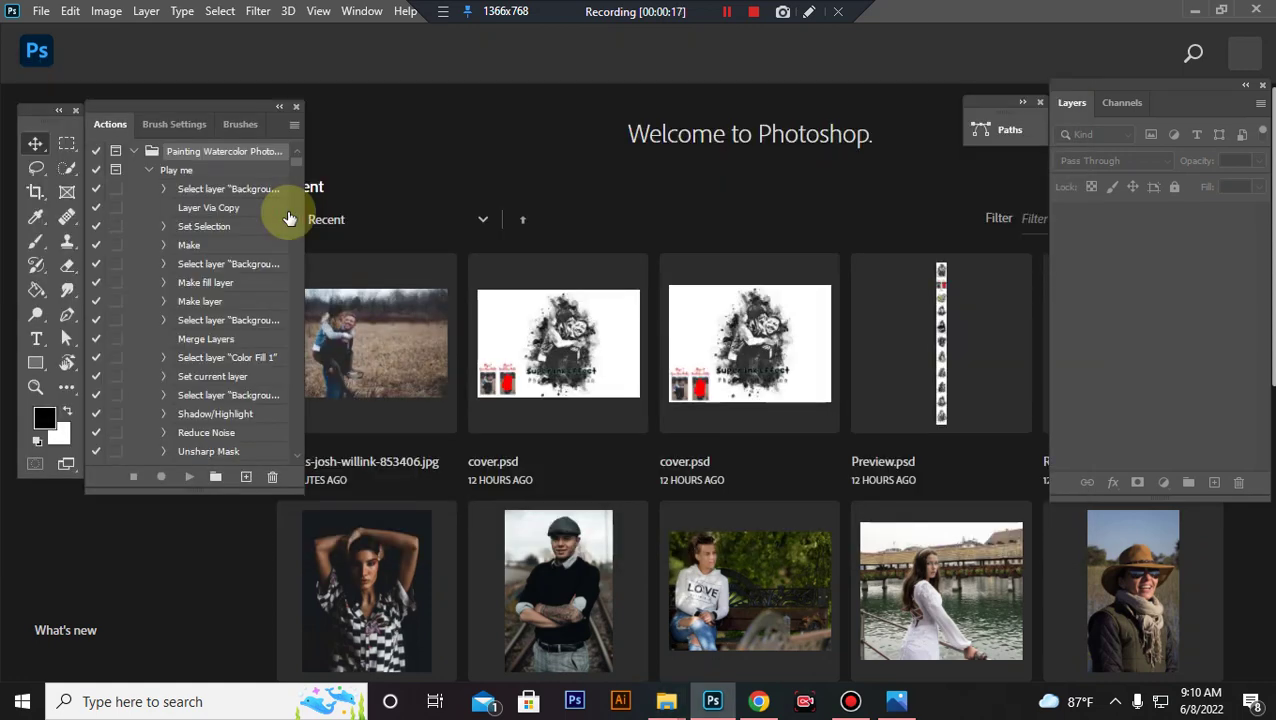
Step: Load the 'Painting Brushes load me first' brush file into Photoshop
mouse_move(664, 700)
left_click(683, 665)
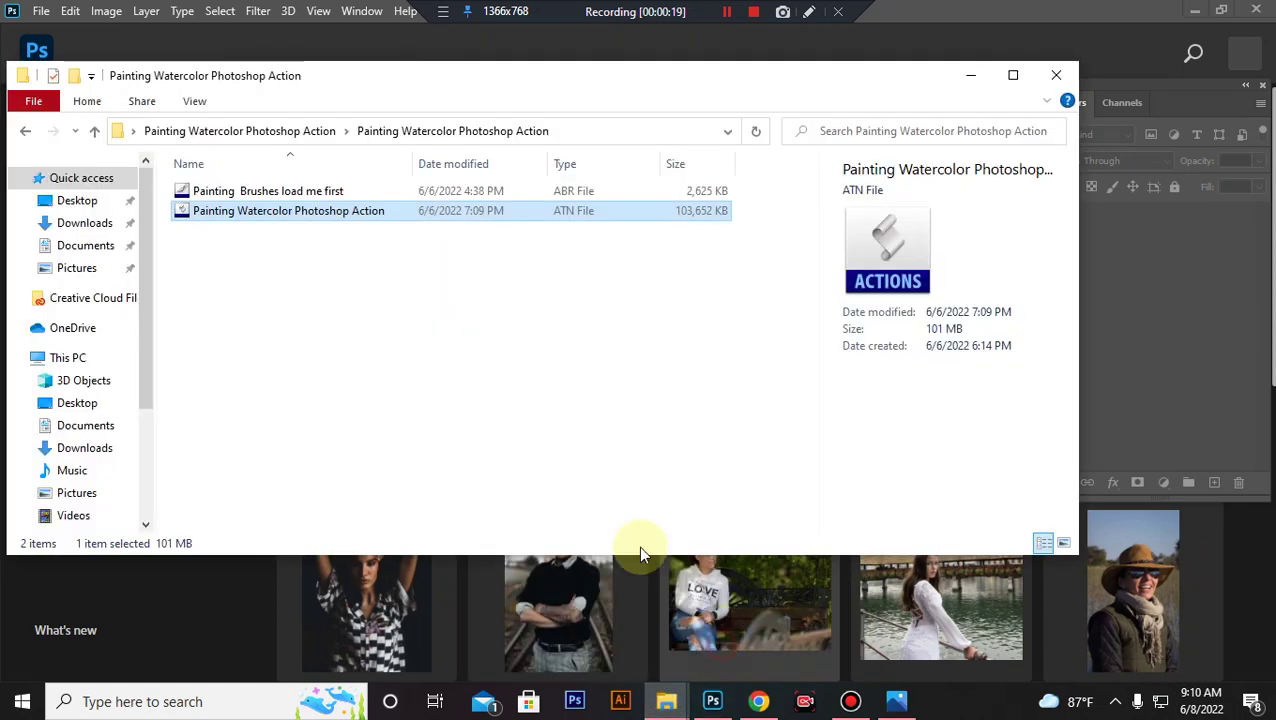
left_click(250, 195)
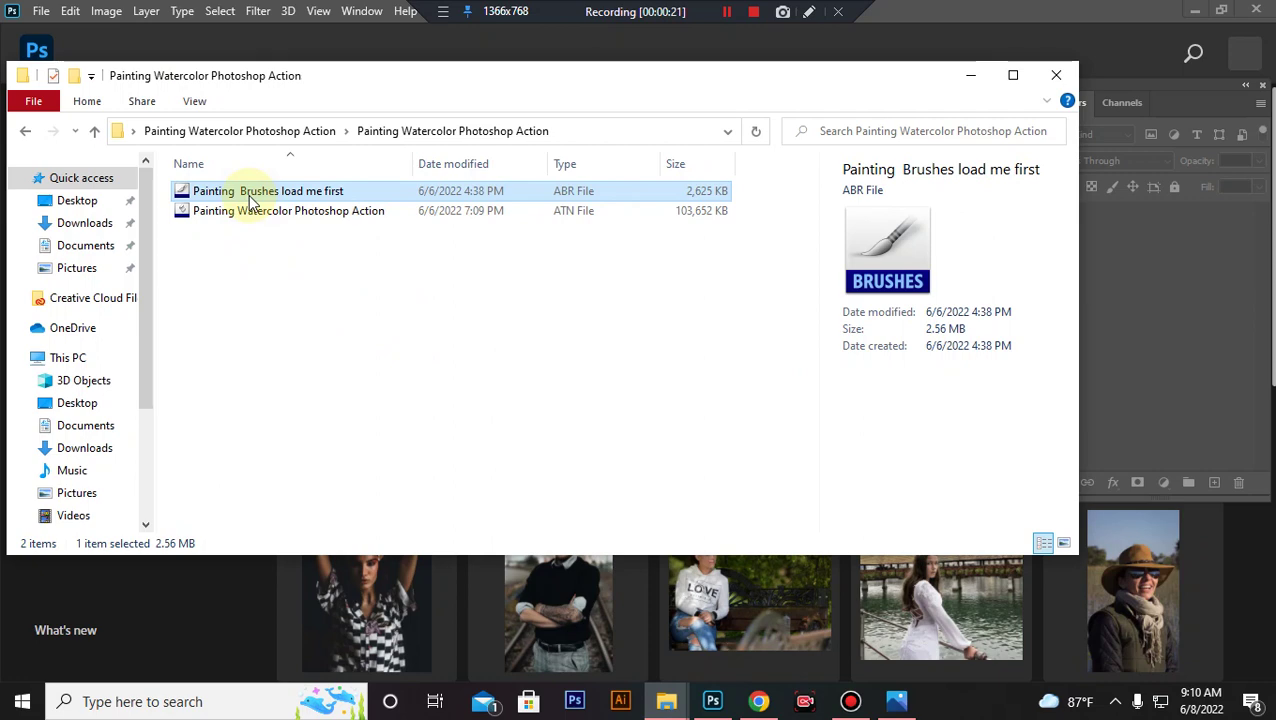
double_click(250, 200)
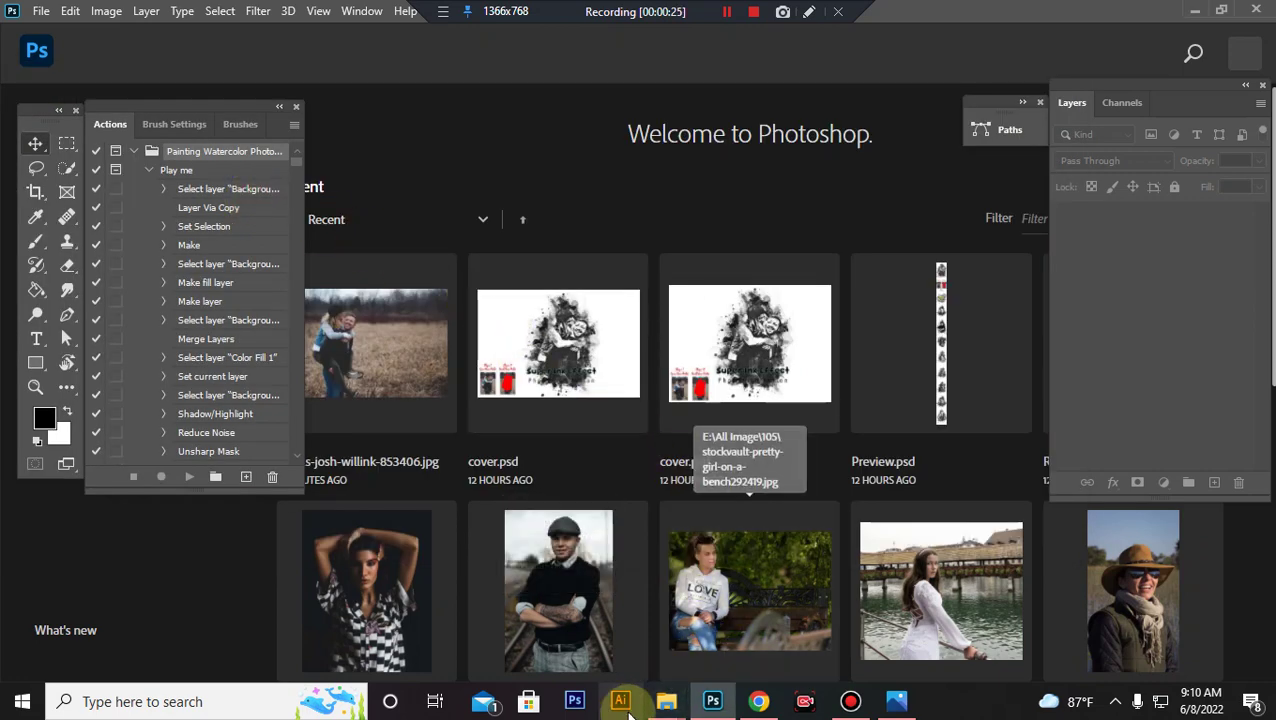
Step: Open rottweiler-1059494_1920.jpg in Photoshop and get the photo folder window out of the way
left_click(608, 640)
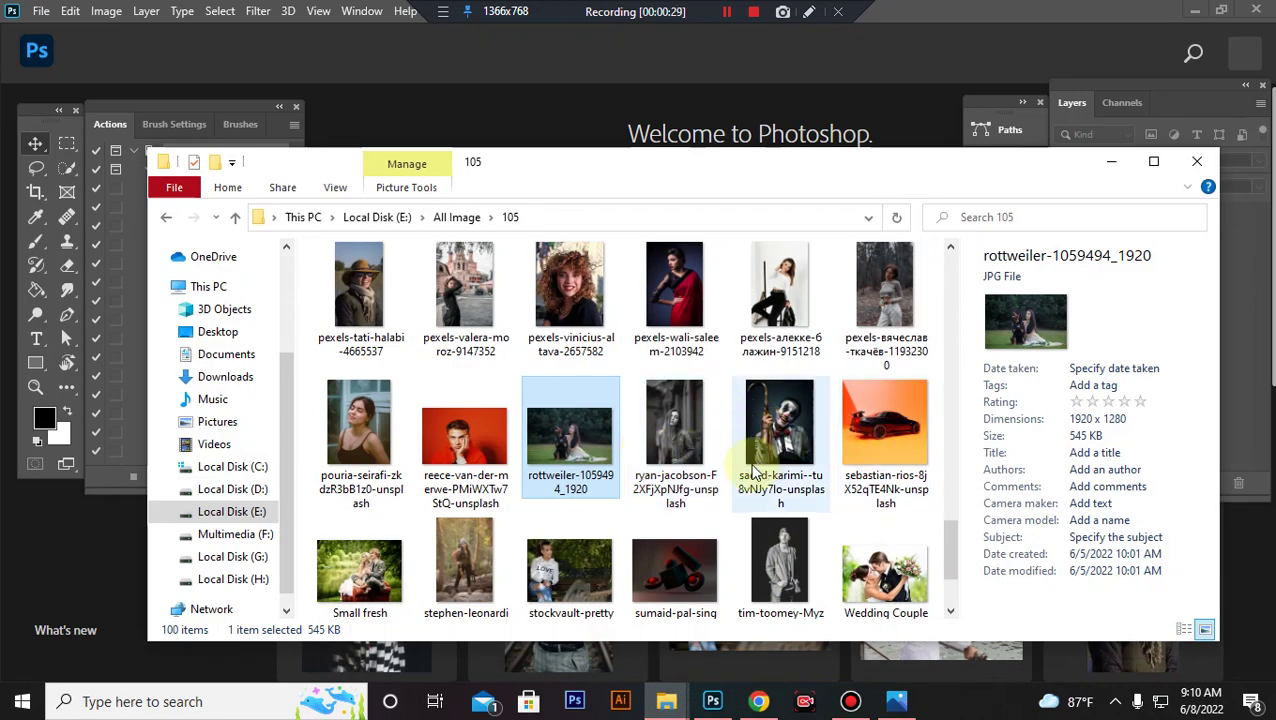
left_click_drag(581, 458, 961, 48)
left_click(1110, 161)
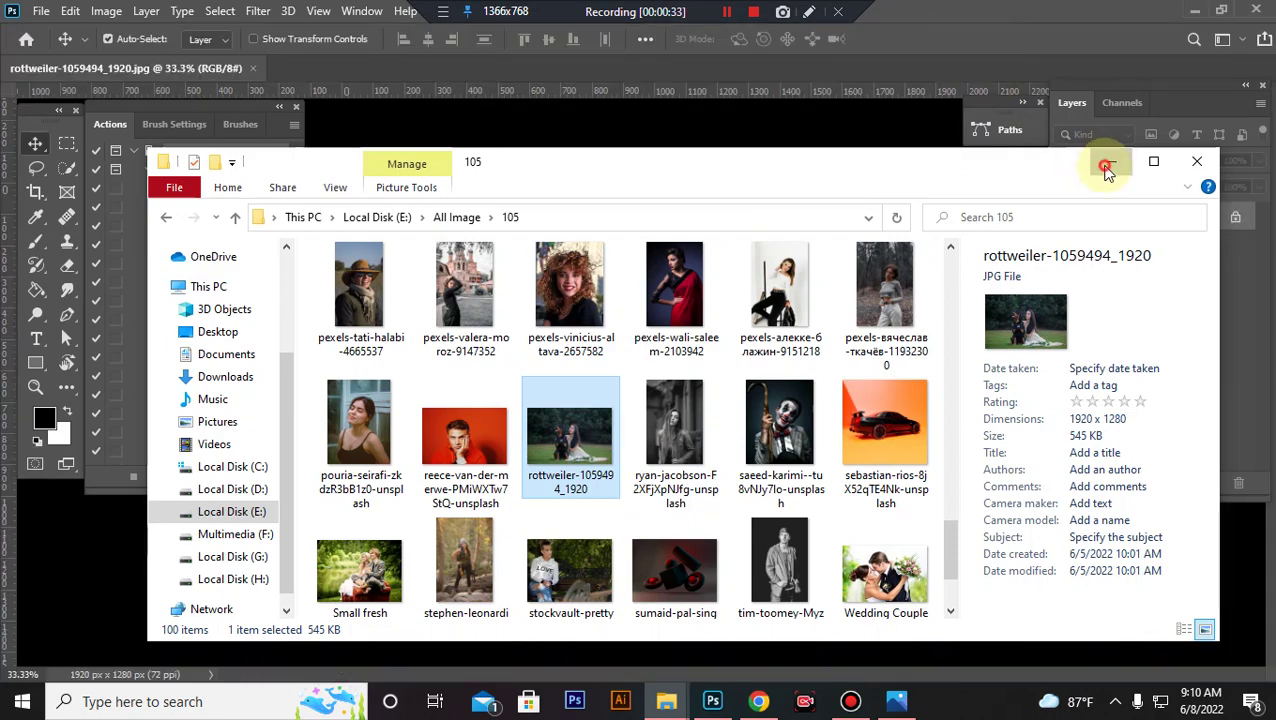
left_click(68, 166)
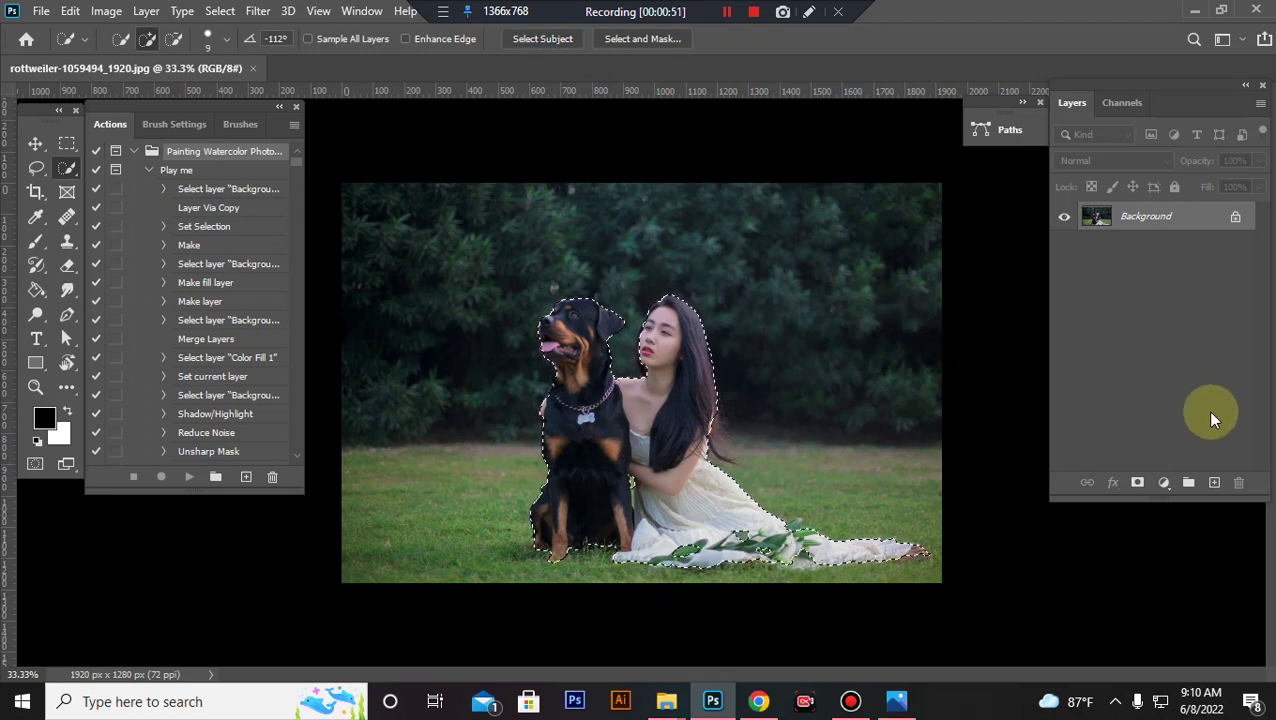
Step: Add a new empty layer above Background and name it 'paint'
left_click(1214, 482)
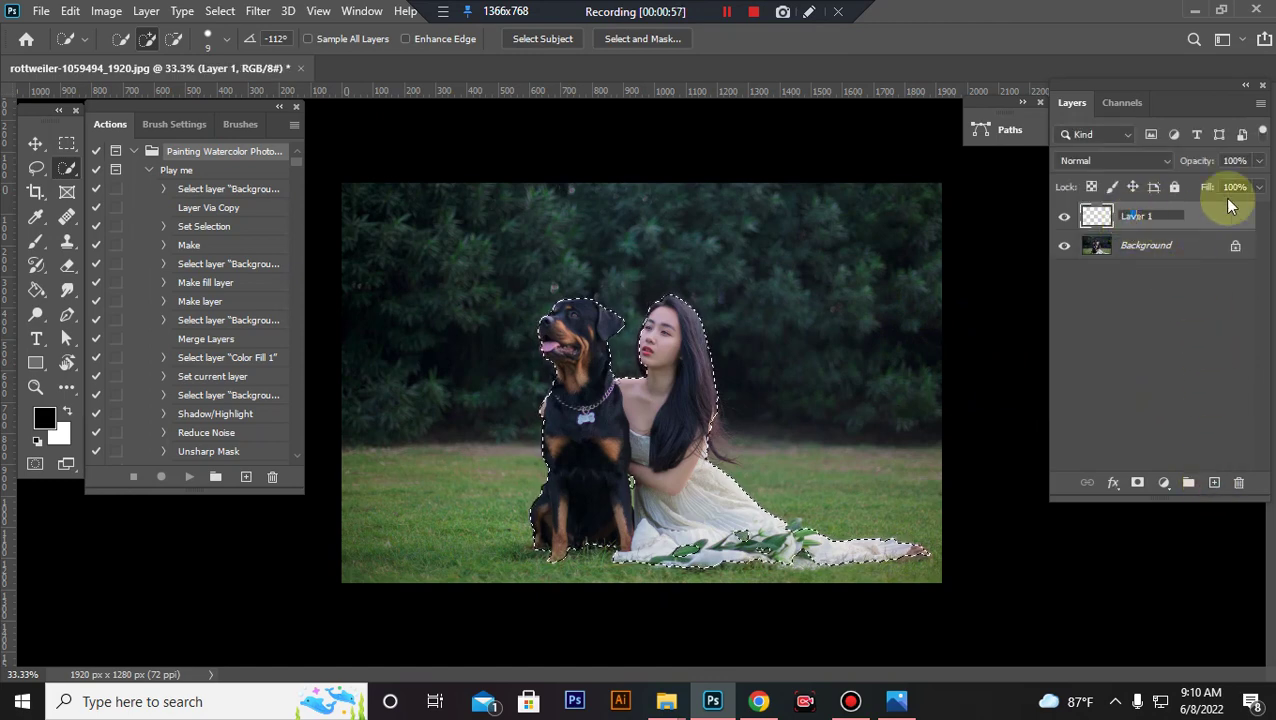
double_click(1152, 210)
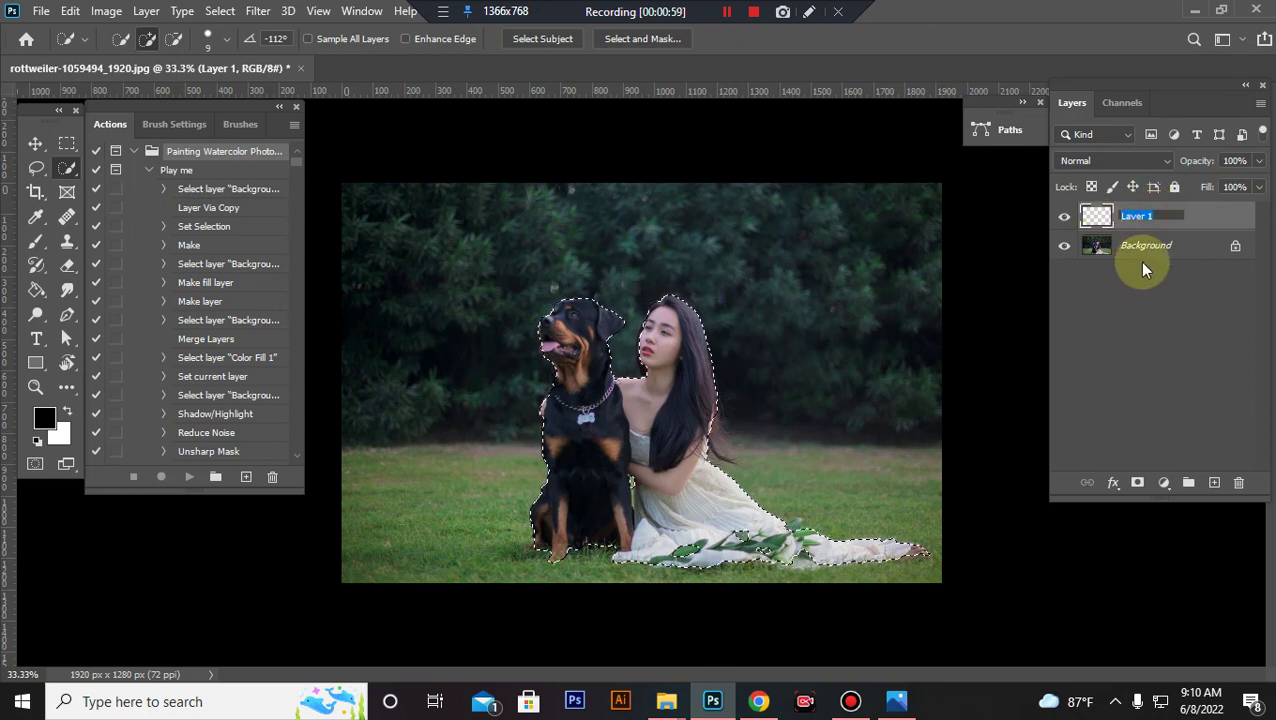
type("paint")
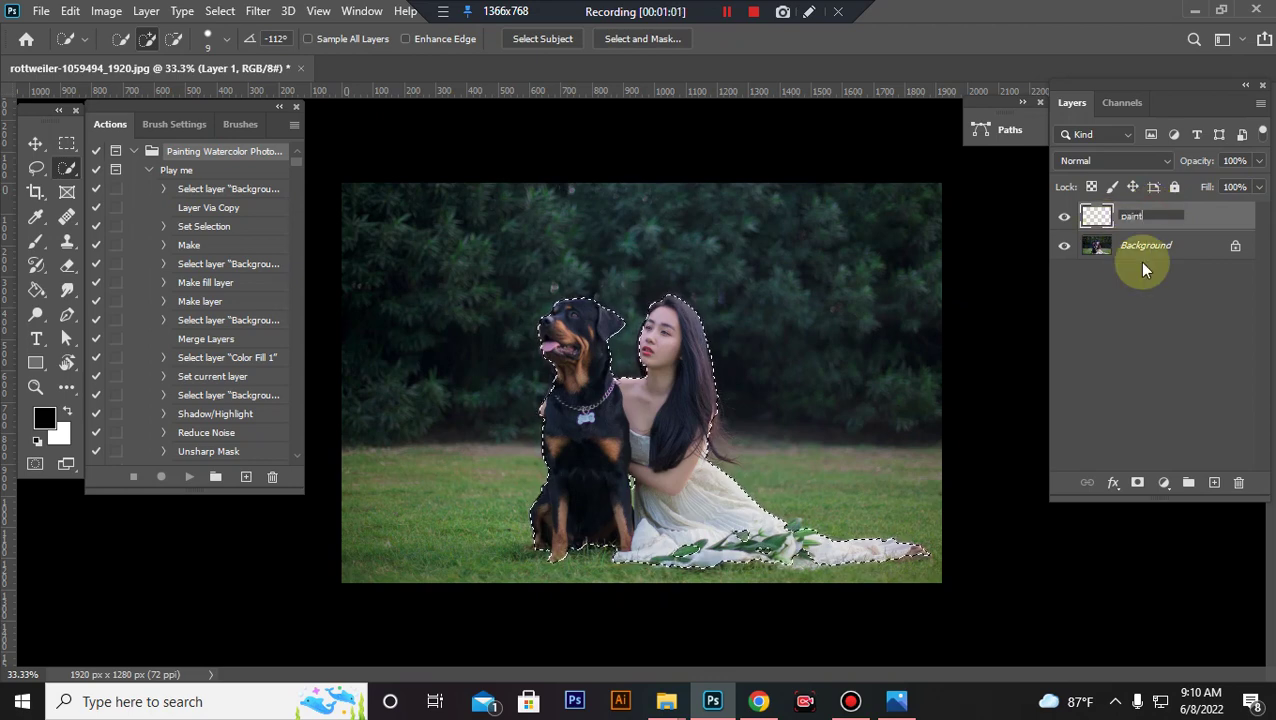
left_click(1205, 219)
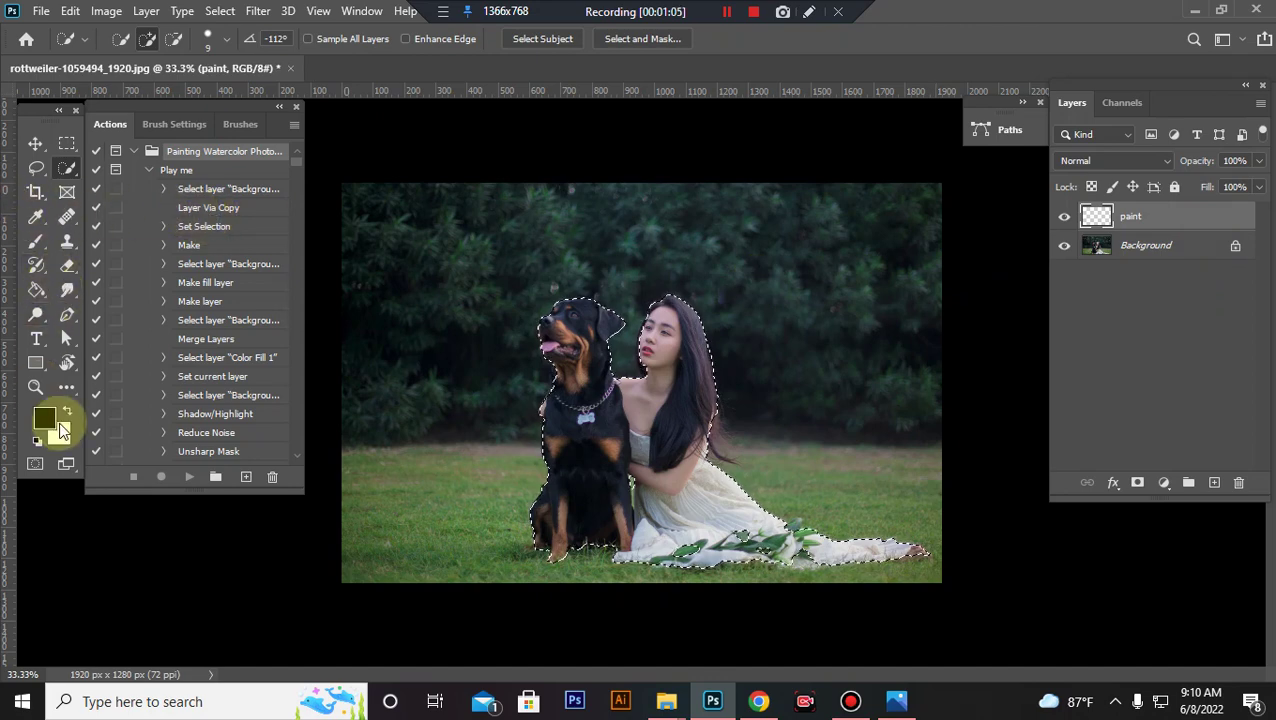
Step: Fill the woman-and-dog selection with pure red (ff0000) on the paint layer, then deselect
key("d")
left_click(53, 417)
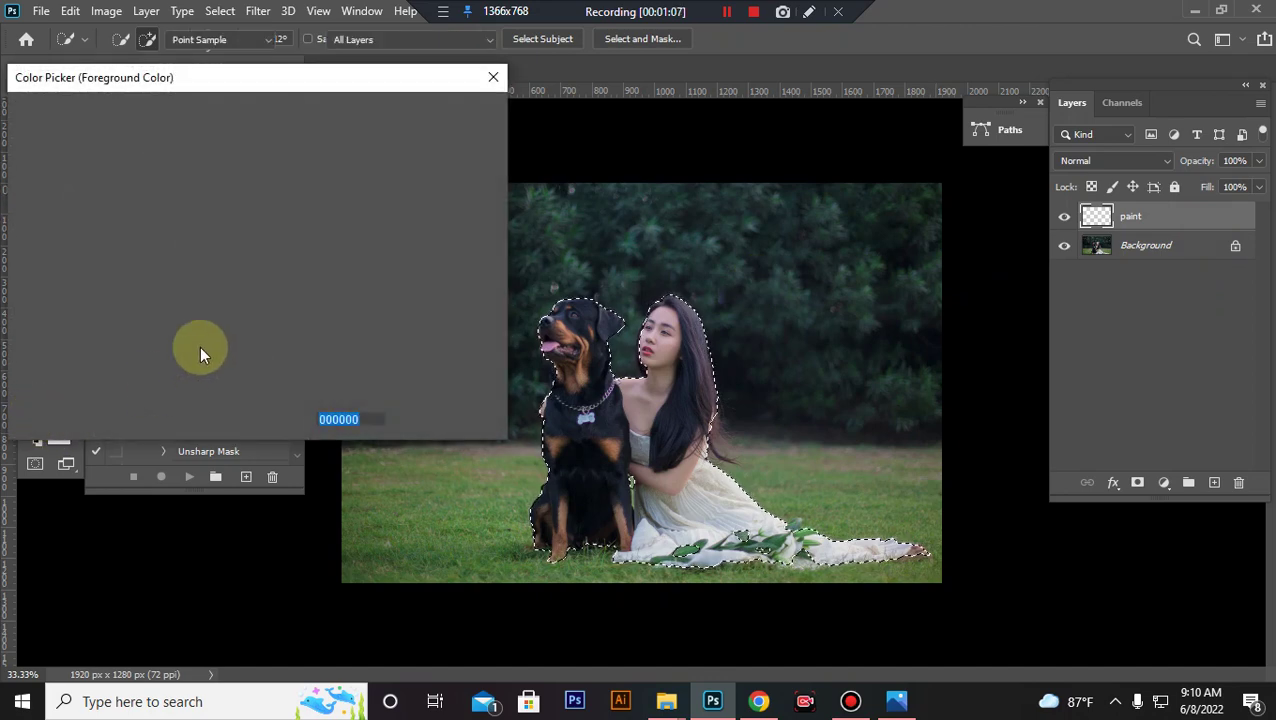
left_click_drag(207, 147, 445, 85)
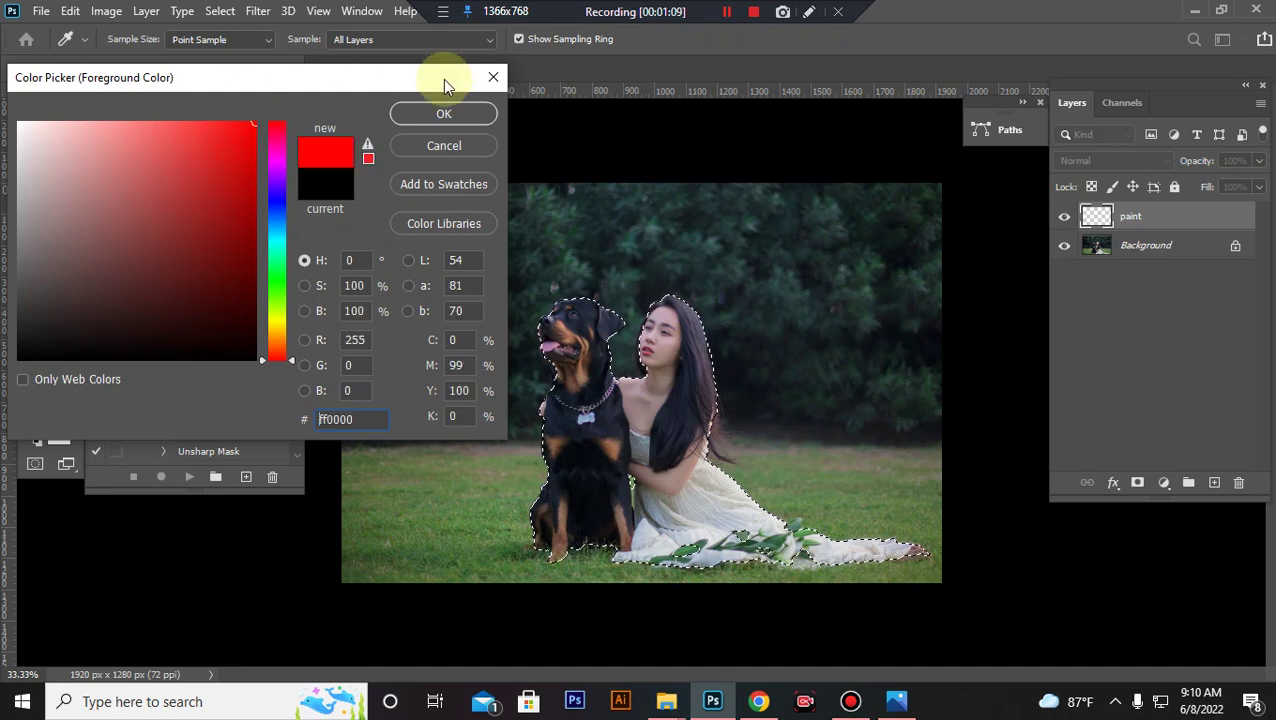
left_click(452, 115)
left_click(36, 290)
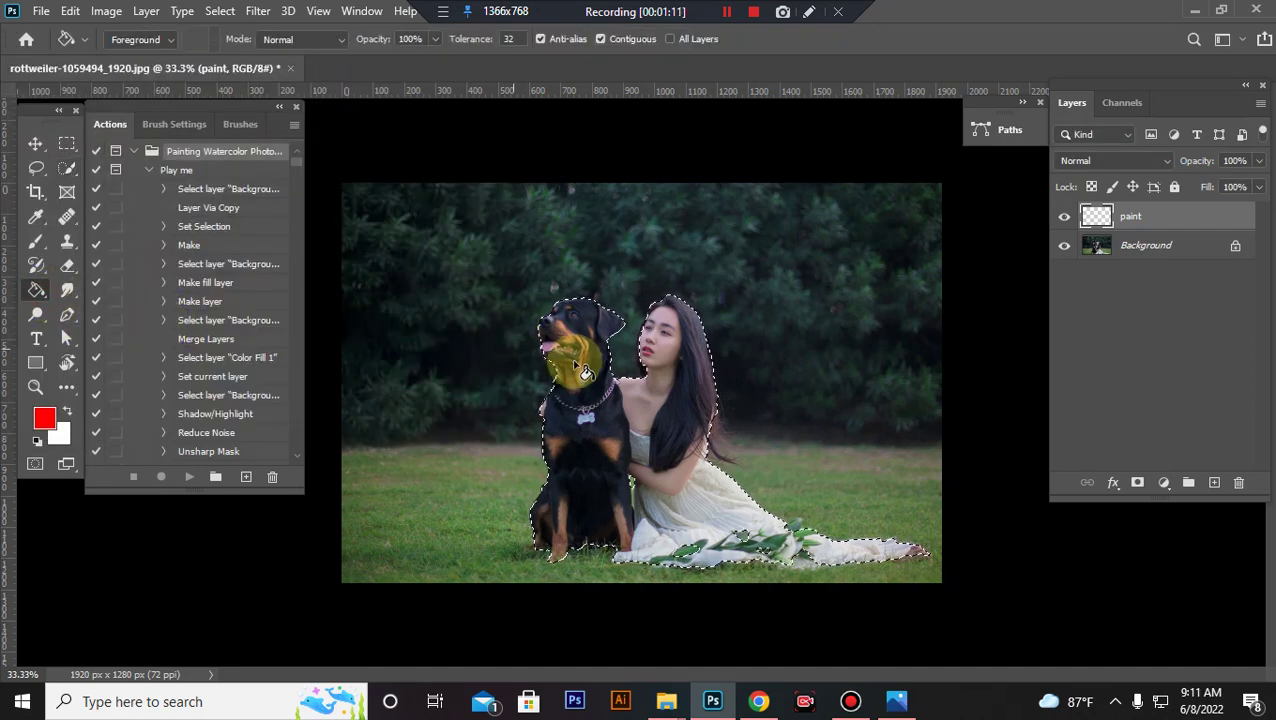
left_click(578, 368)
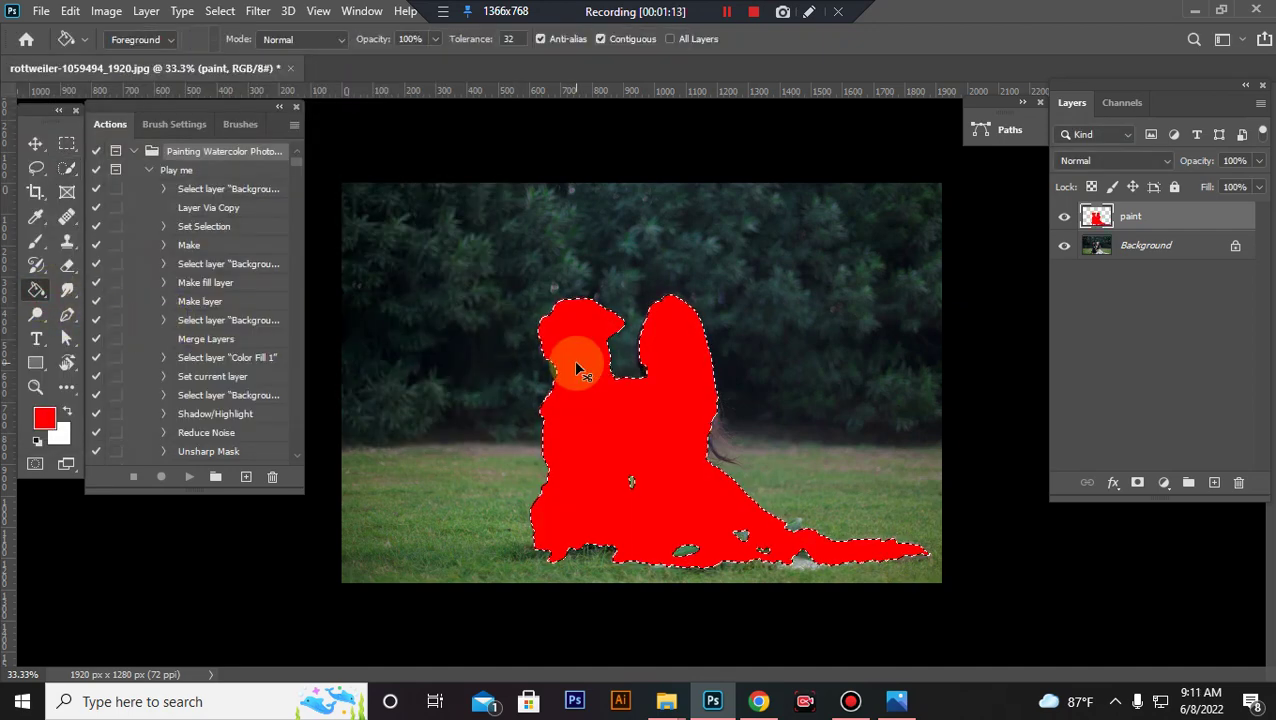
key("ctrl+d")
Step: Erase the red from the dress's trailing hem and the bouquet
left_click(33, 142)
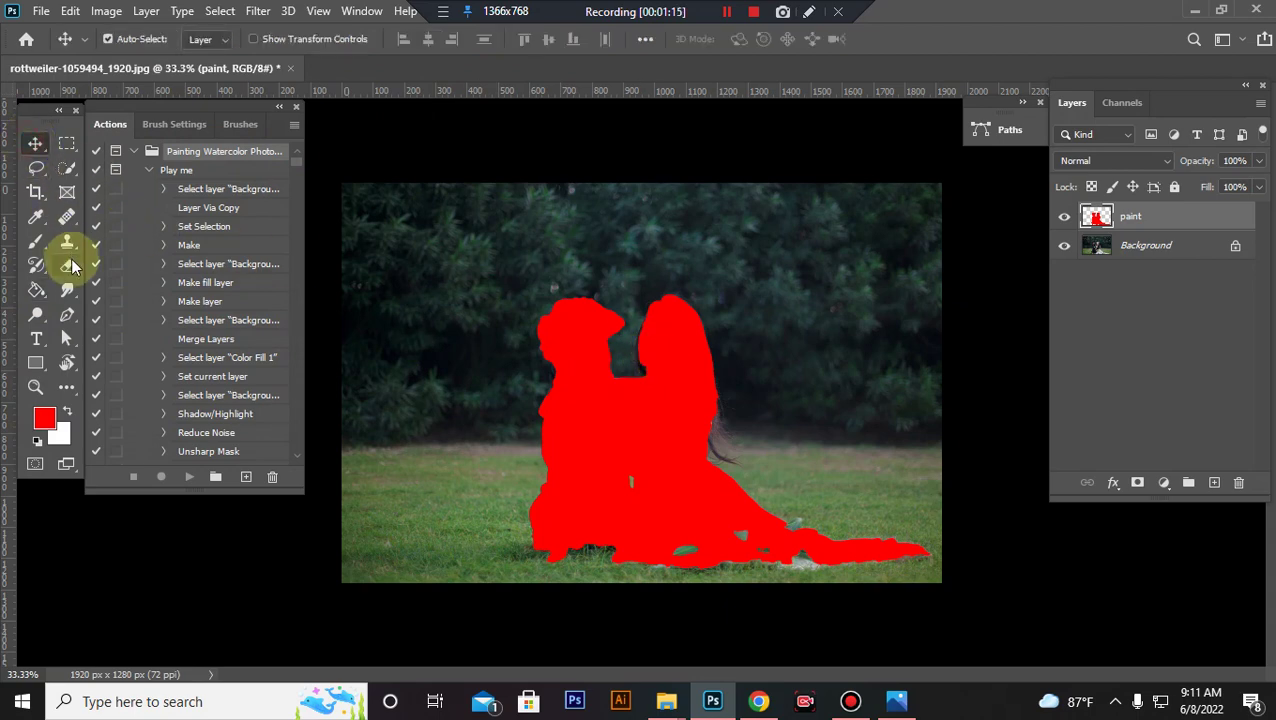
left_click(68, 268)
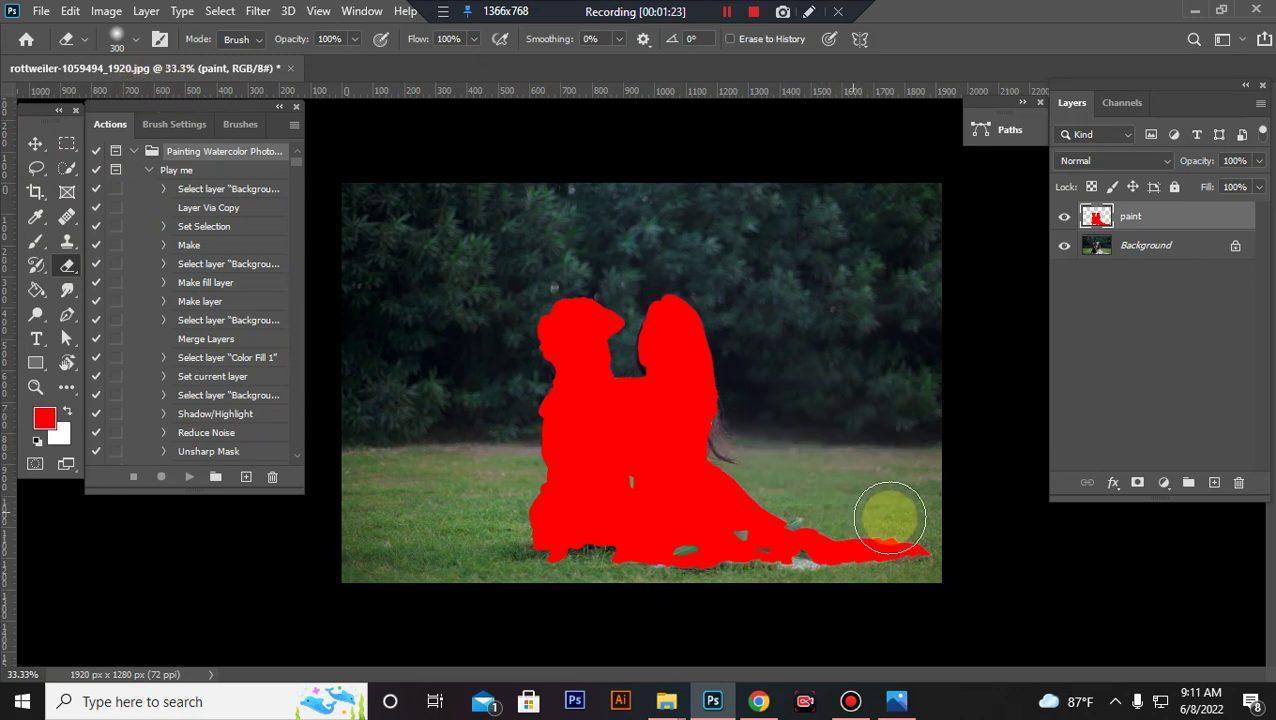
mouse_move(889, 516)
left_mouse_down()
mouse_move(762, 560)
mouse_move(935, 558)
mouse_move(880, 549)
mouse_move(845, 563)
mouse_move(891, 575)
mouse_move(848, 551)
mouse_move(741, 558)
mouse_move(774, 527)
mouse_move(735, 530)
left_mouse_up()
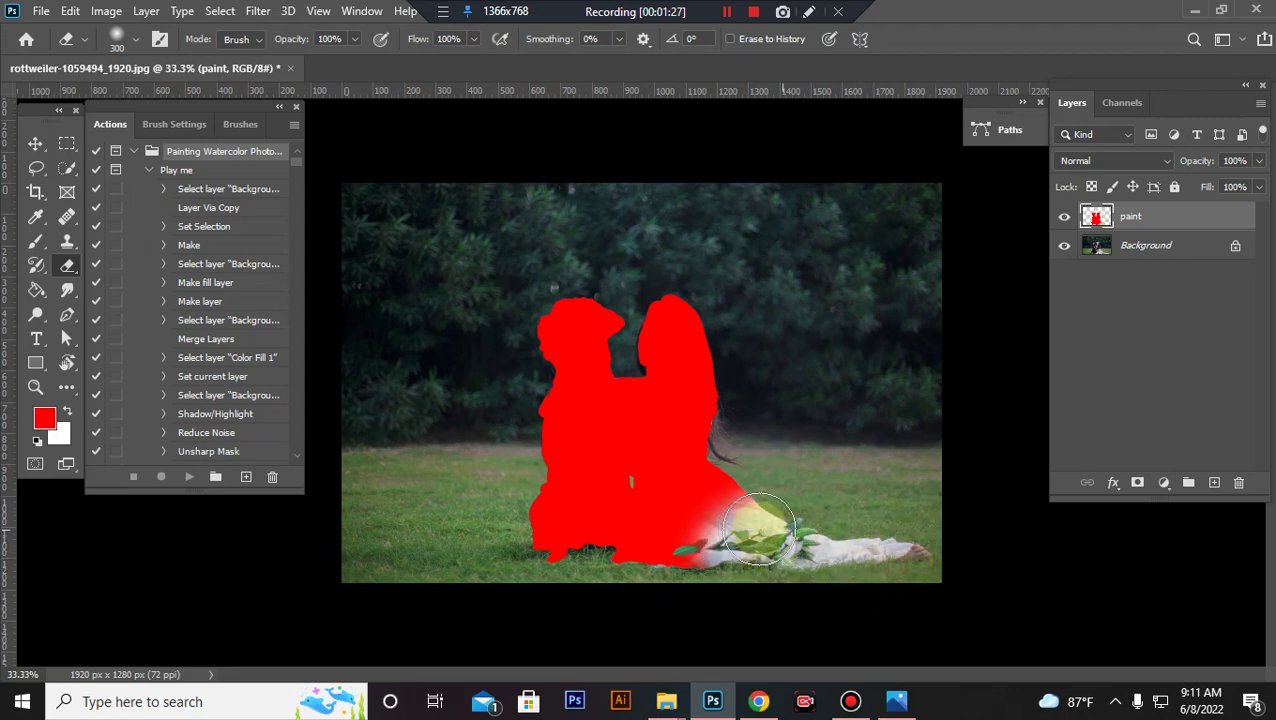
key("bracketleft")
key("bracketleft")
key("bracketleft")
mouse_move(590, 581)
left_mouse_down()
mouse_move(514, 544)
mouse_move(545, 515)
left_mouse_up()
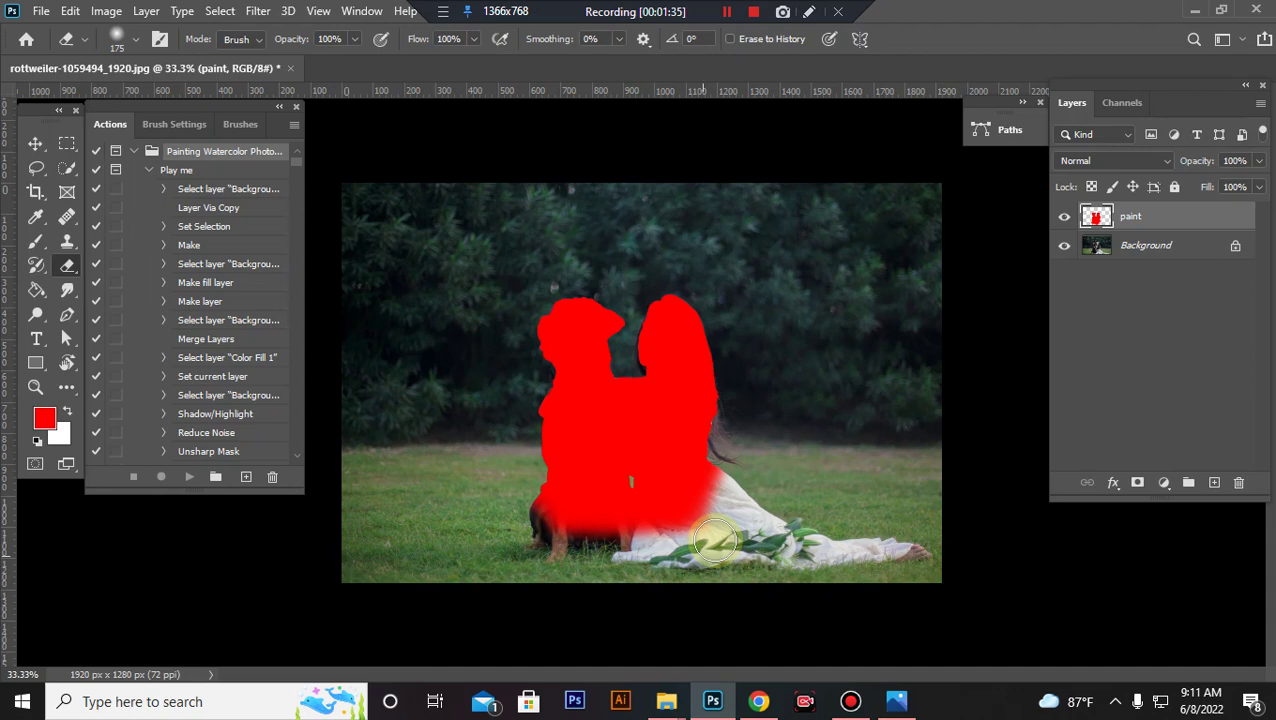
Step: Crop-extend the canvas to 3000 × 2000 px at 72 resolution, adding a white border around the photo
left_click(34, 191)
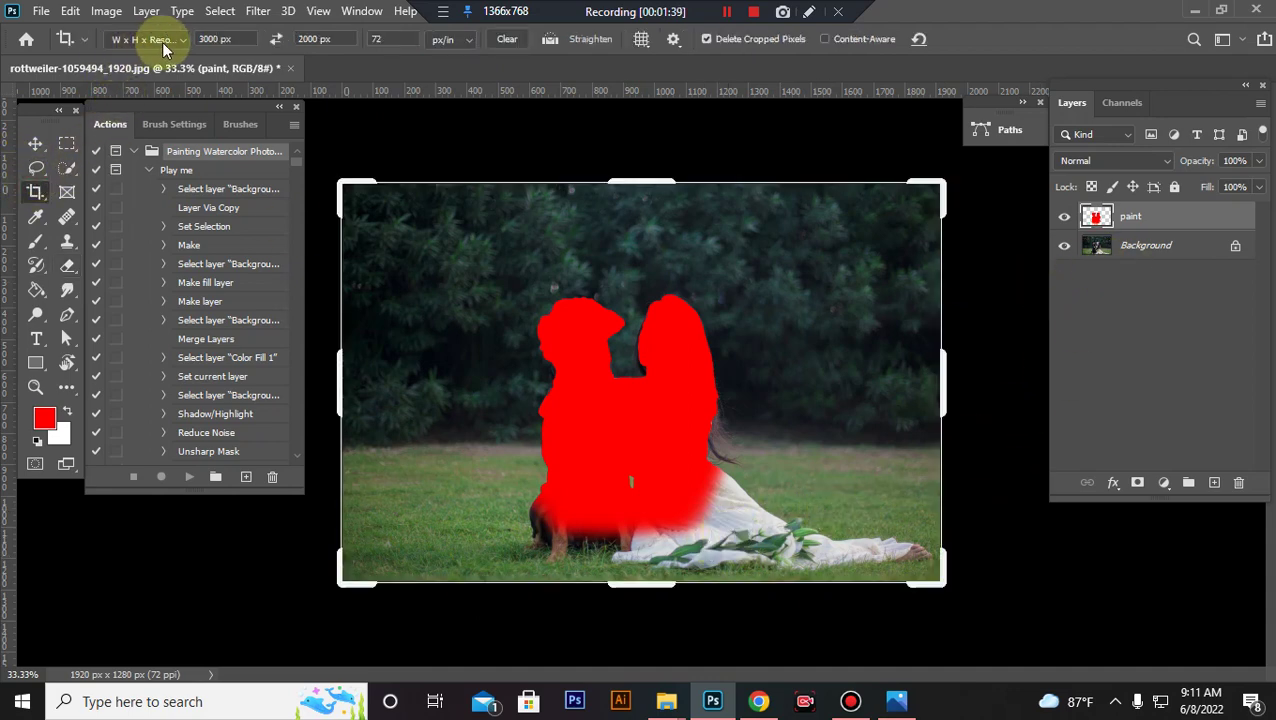
left_click(211, 40)
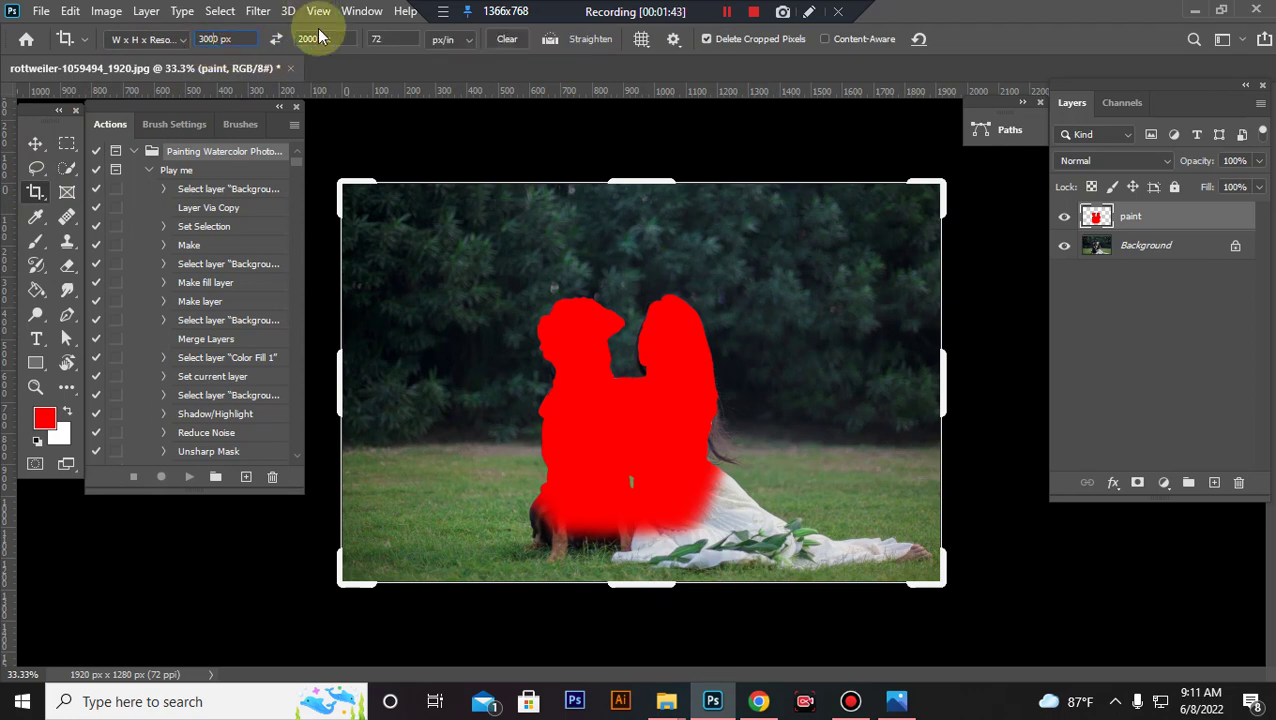
left_click(394, 40)
left_click(637, 378)
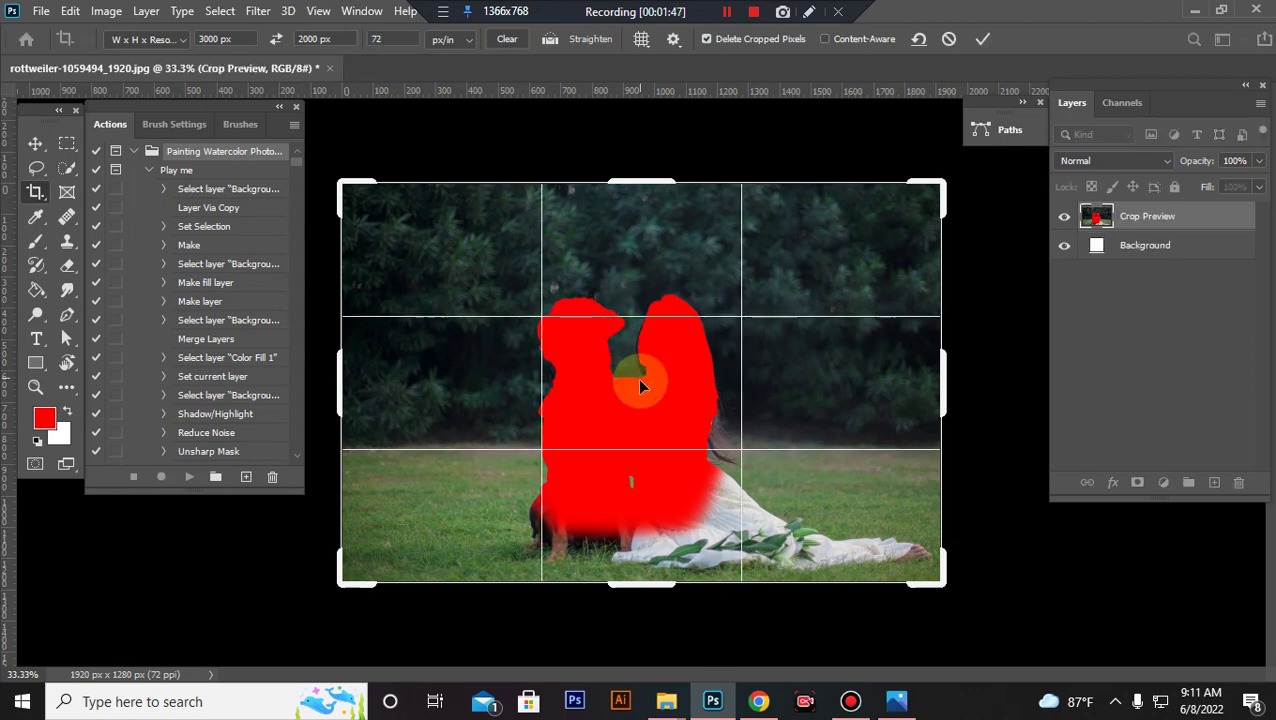
left_click_drag(639, 392, 645, 424)
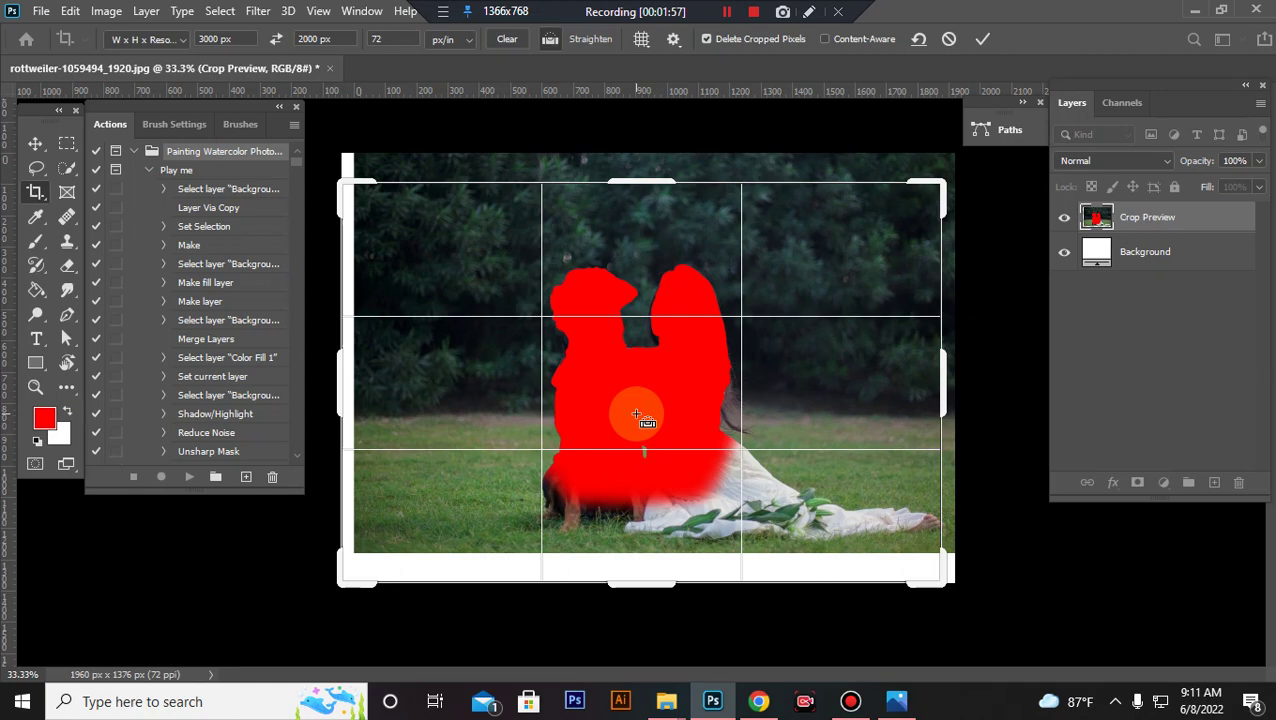
key("ctrl+minus")
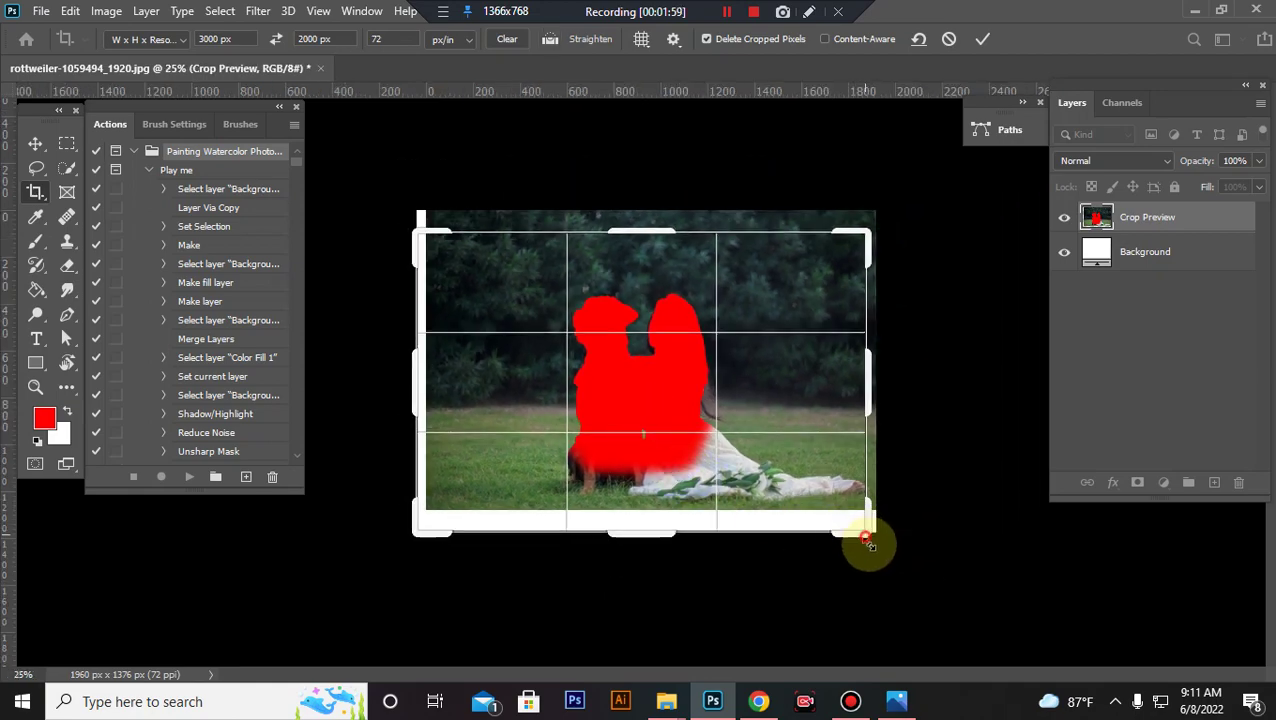
left_click_drag(866, 541, 918, 568)
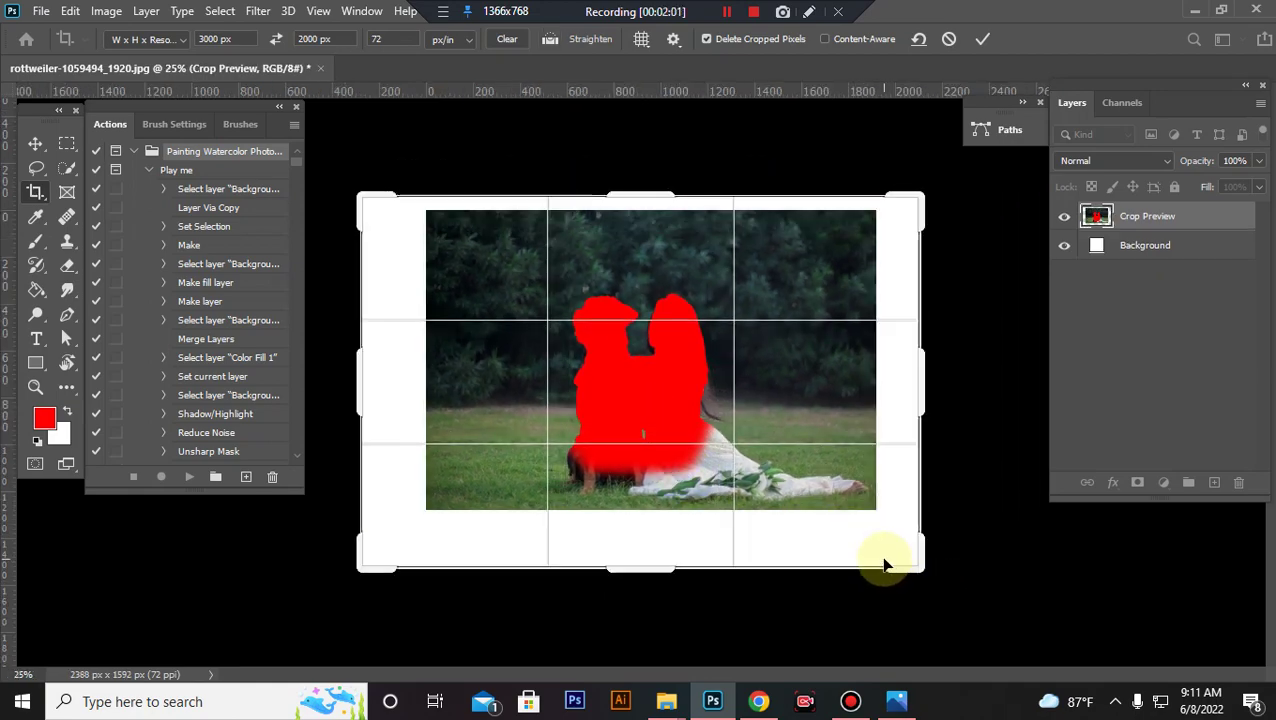
key("Return")
Step: Hide the paint layer, set the foreground to black, and play the 'Play me' watercolor action
left_click(1064, 216)
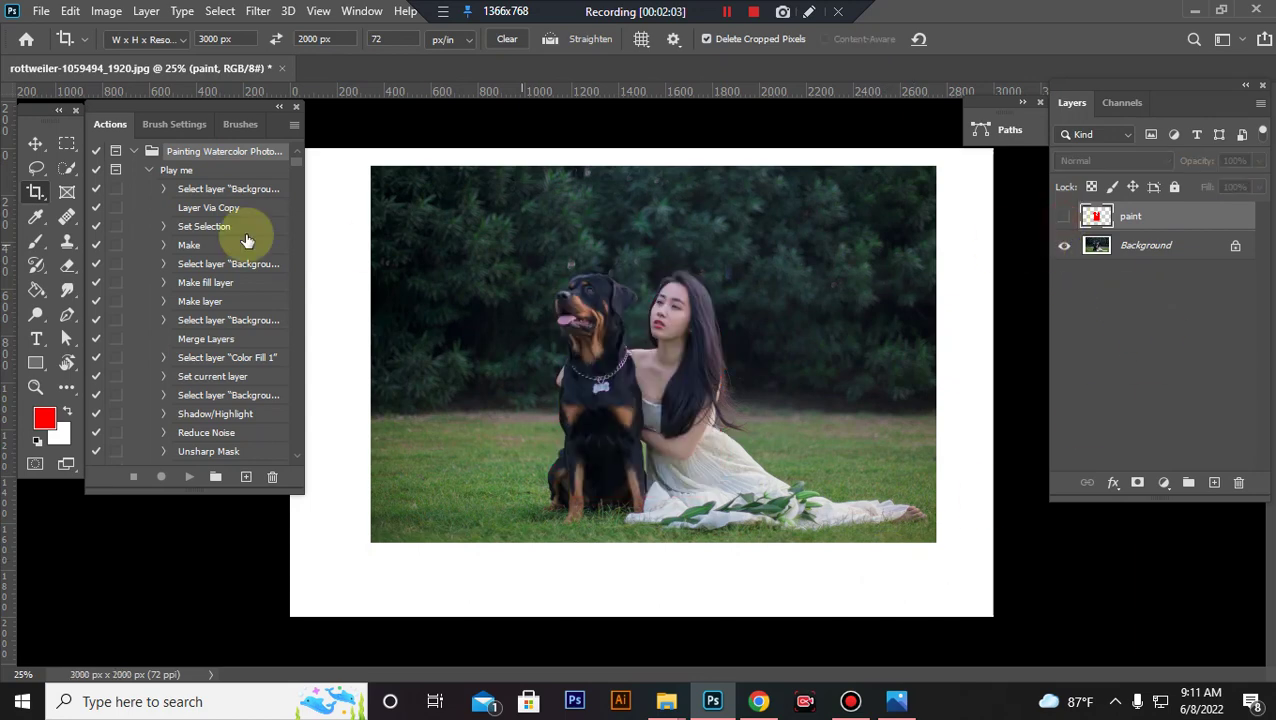
left_click(35, 144)
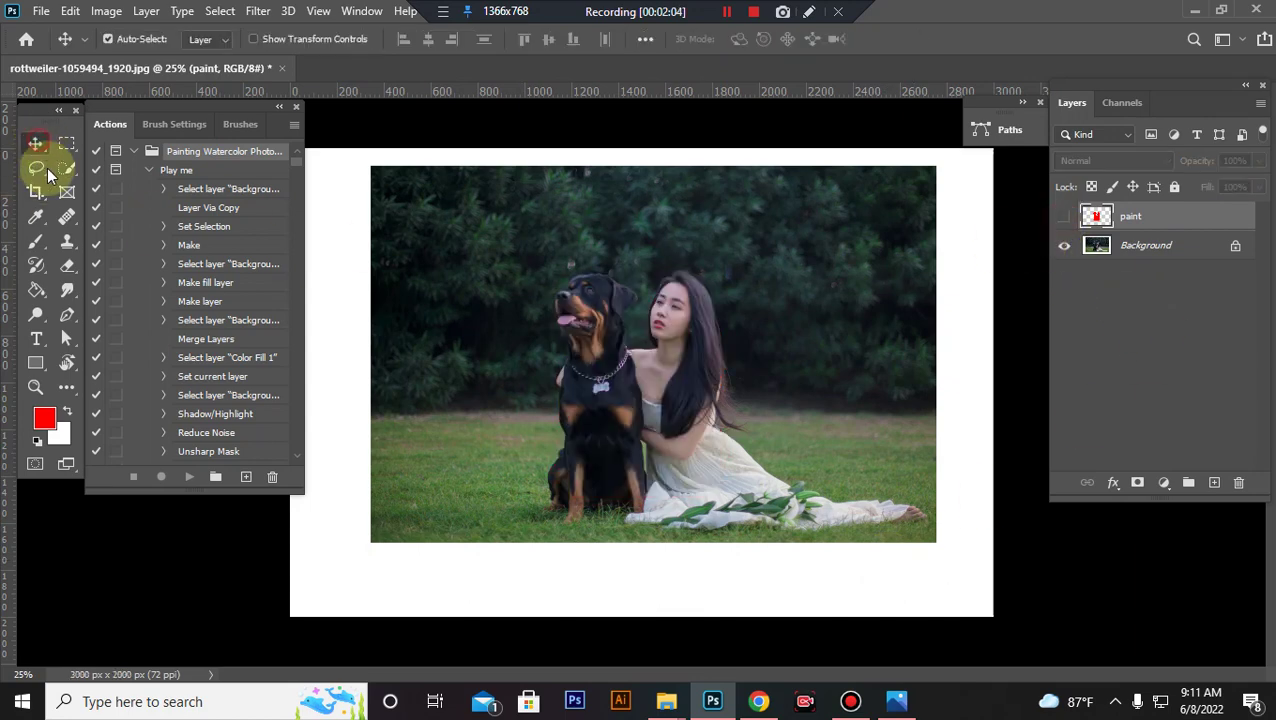
left_click(44, 420)
left_click_drag(114, 285, 18, 358)
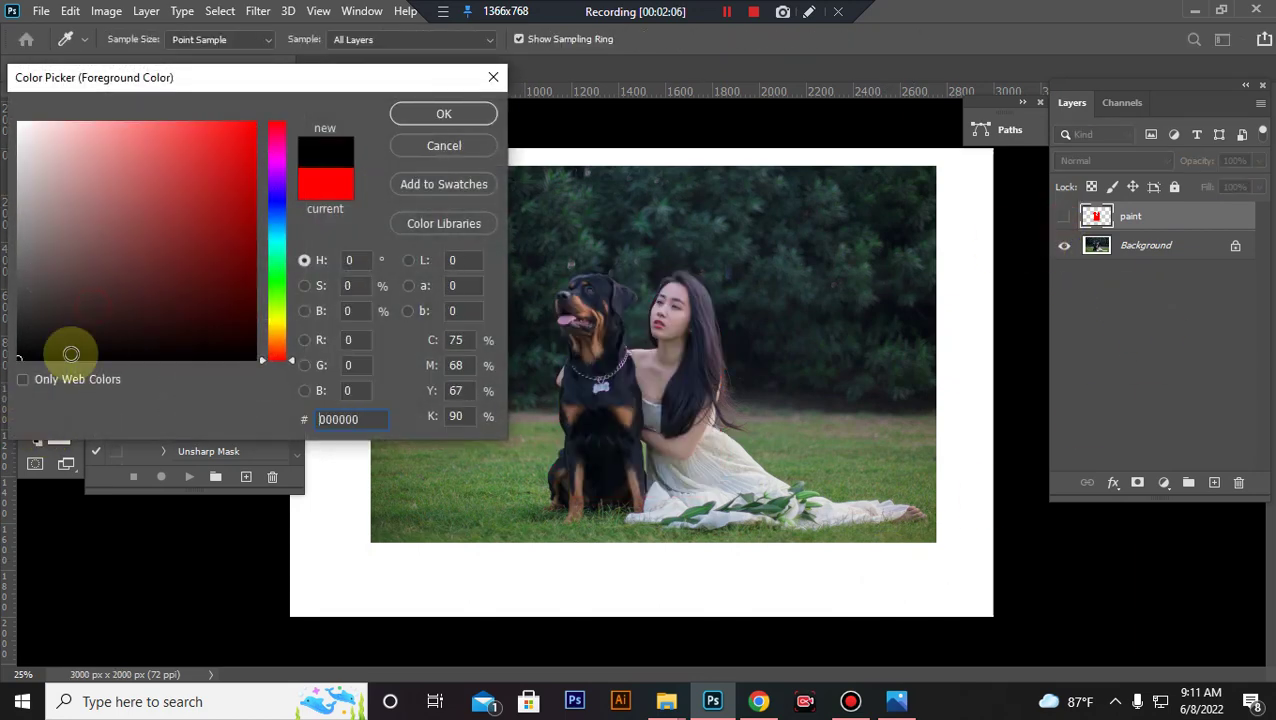
left_click(431, 118)
left_click(176, 170)
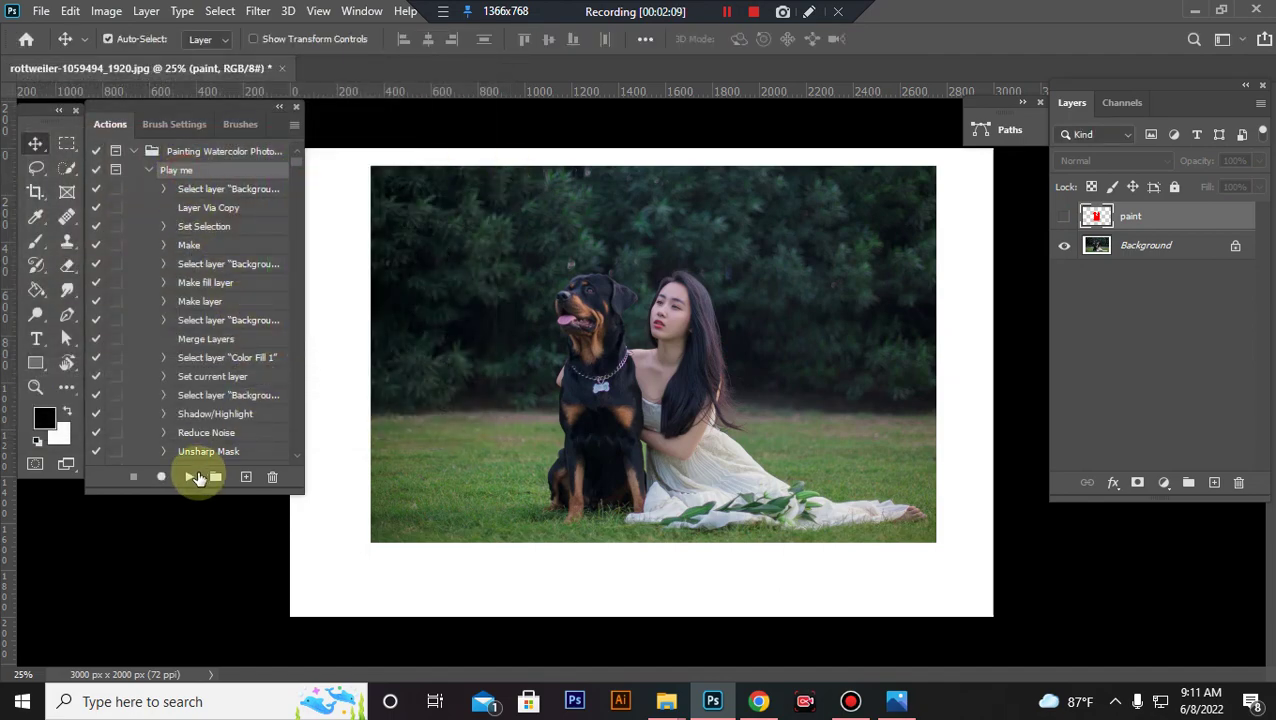
left_click(189, 476)
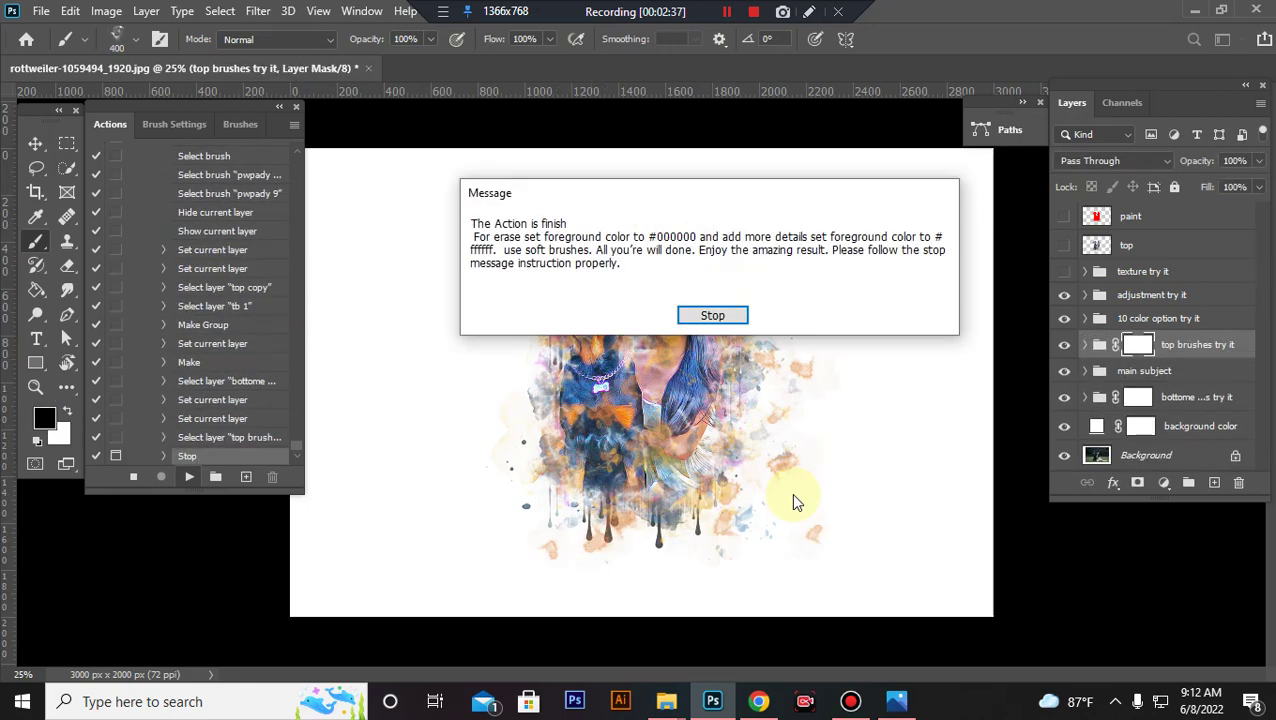
Step: Dismiss the action's completion message and zoom in to 50% on the painting
left_click(717, 318)
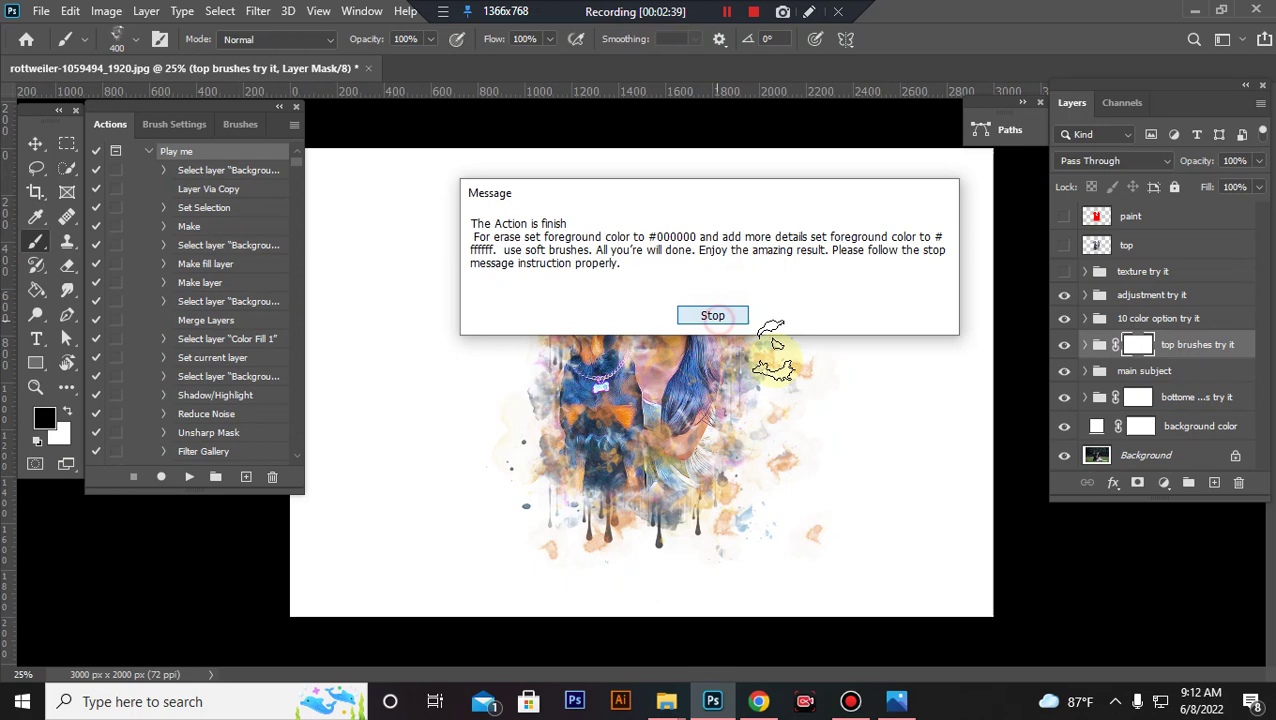
scroll(826, 378, "up", 1)
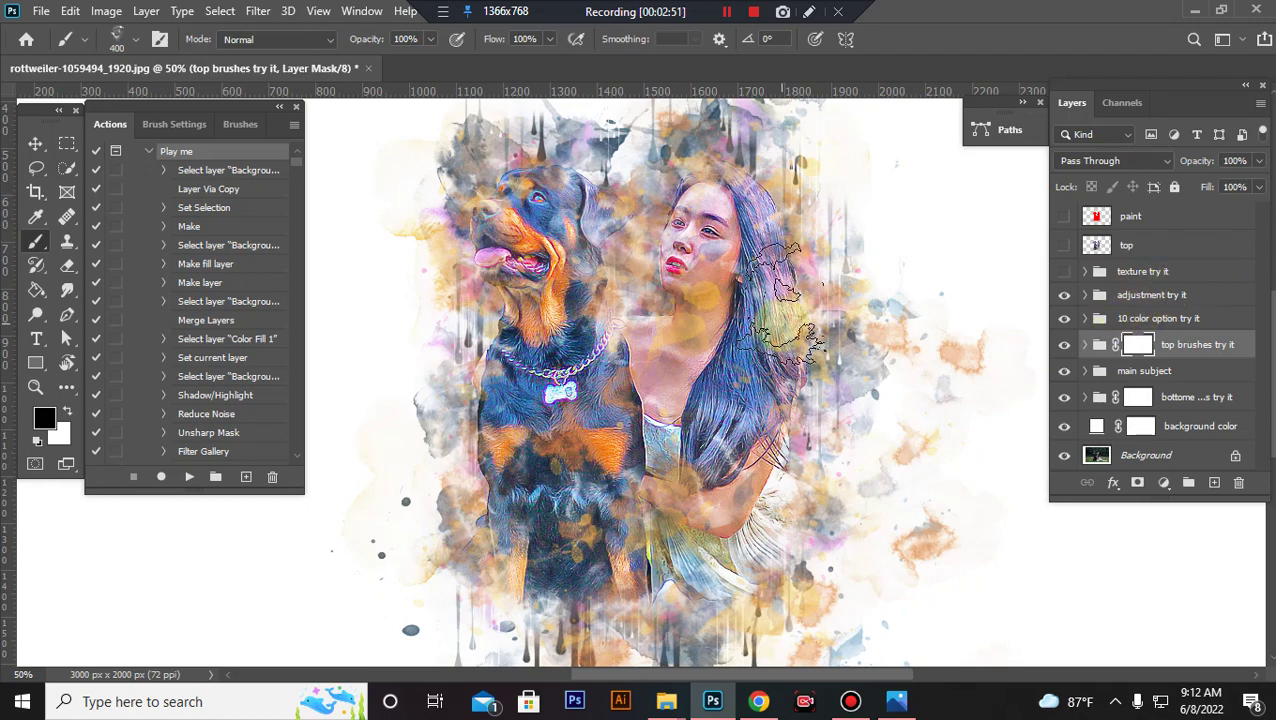
Step: Select the top brushes try it mask and toggle its splatter on and off to compare
left_click(1140, 347)
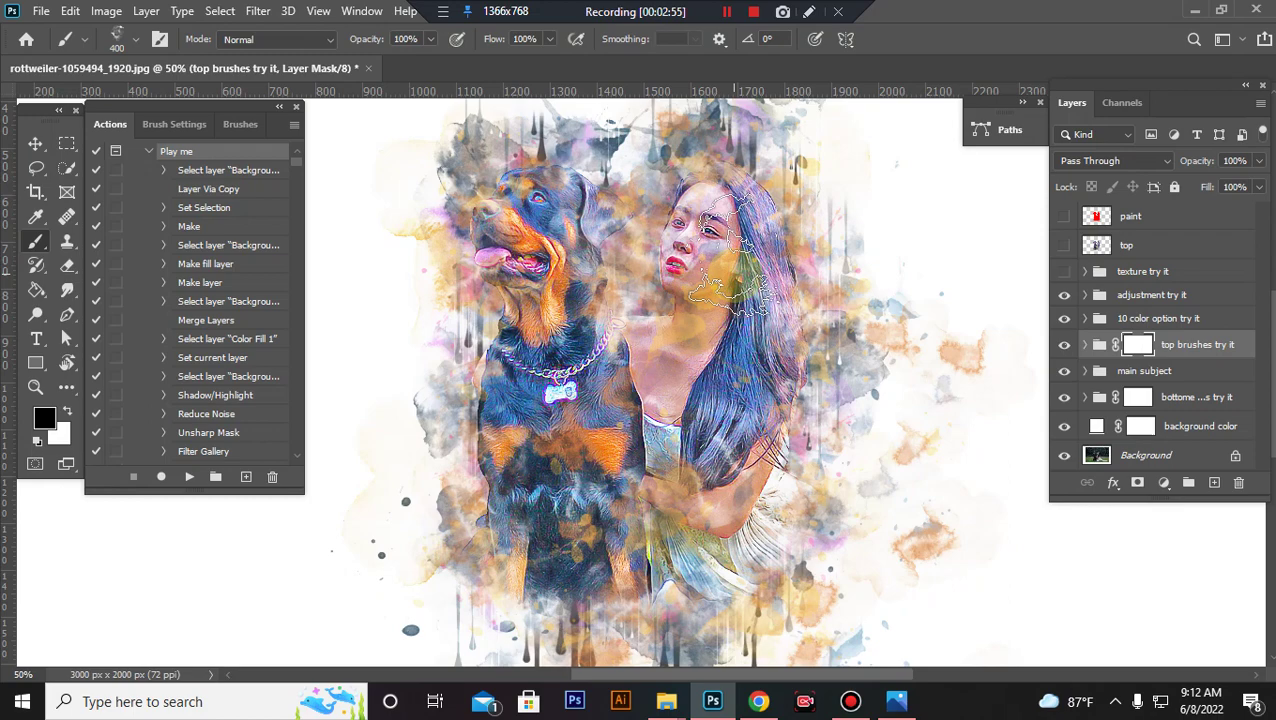
left_click(1064, 345)
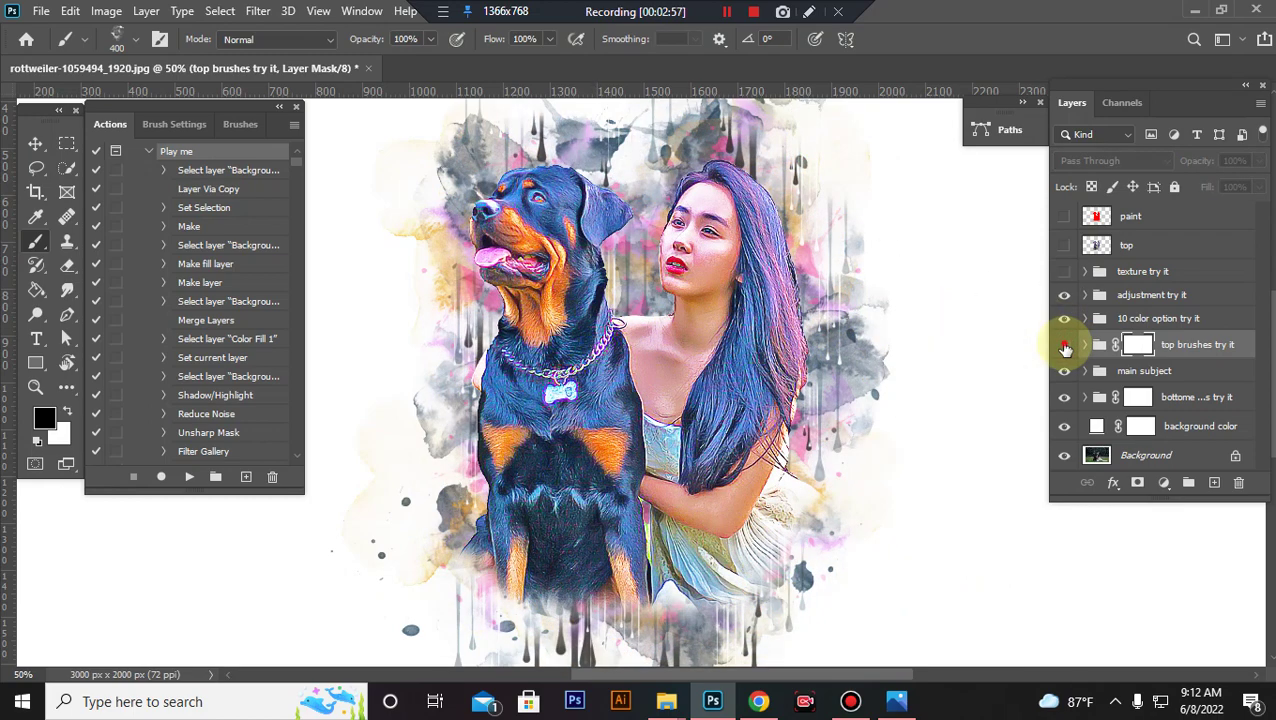
left_click(1064, 345)
left_click(1064, 345)
left_click(1064, 345)
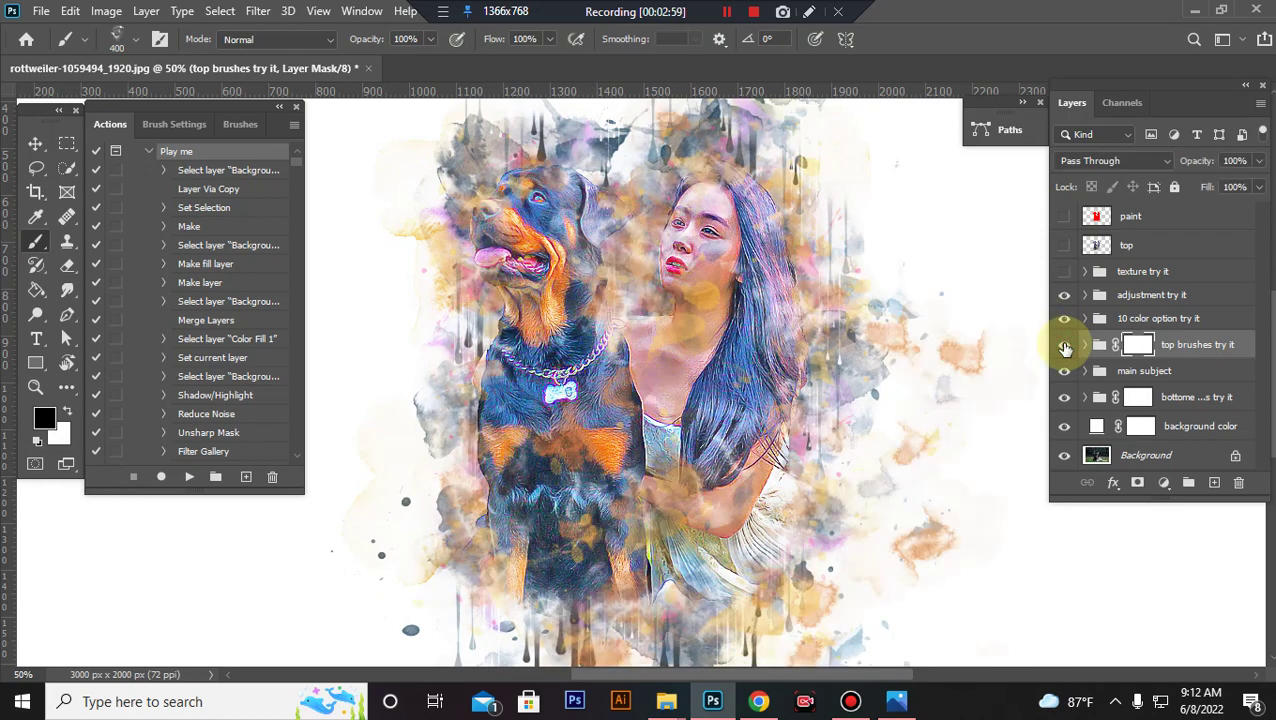
left_click(1064, 345)
left_click(1064, 345)
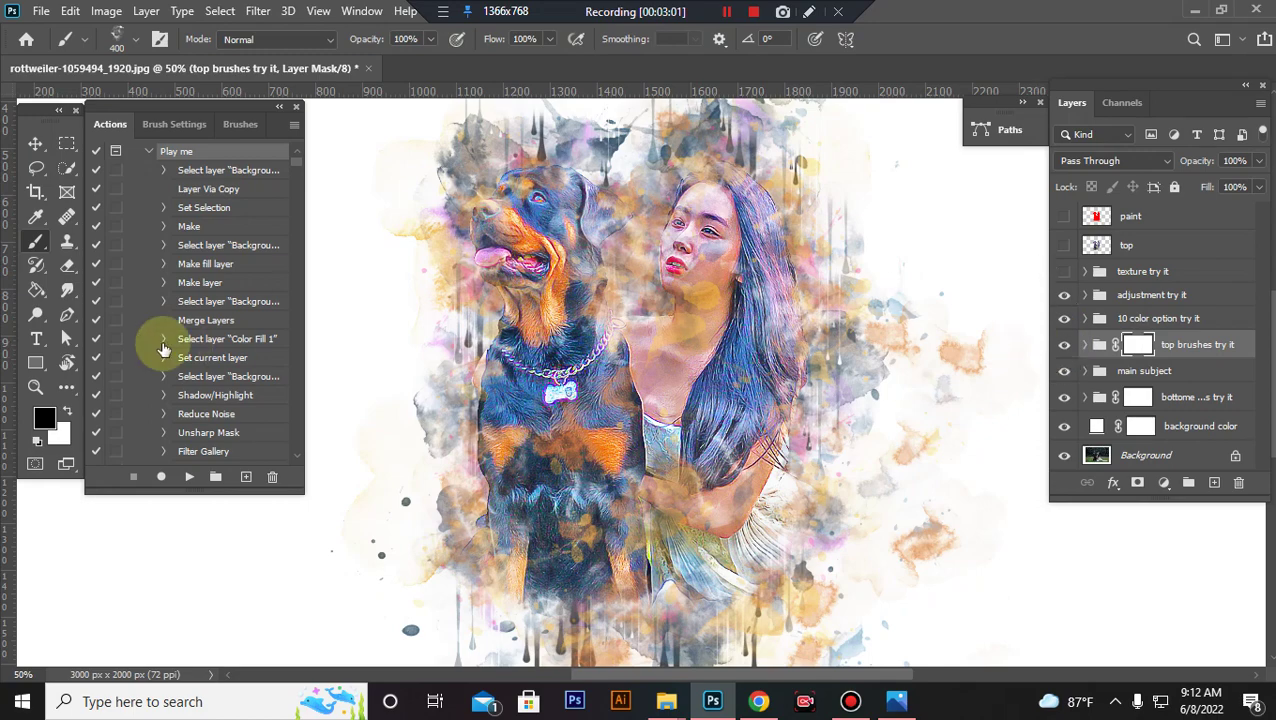
Step: Paint black with a 250 px brush on the mask, clearing splatter from the woman's face and dog's head
left_click(42, 420)
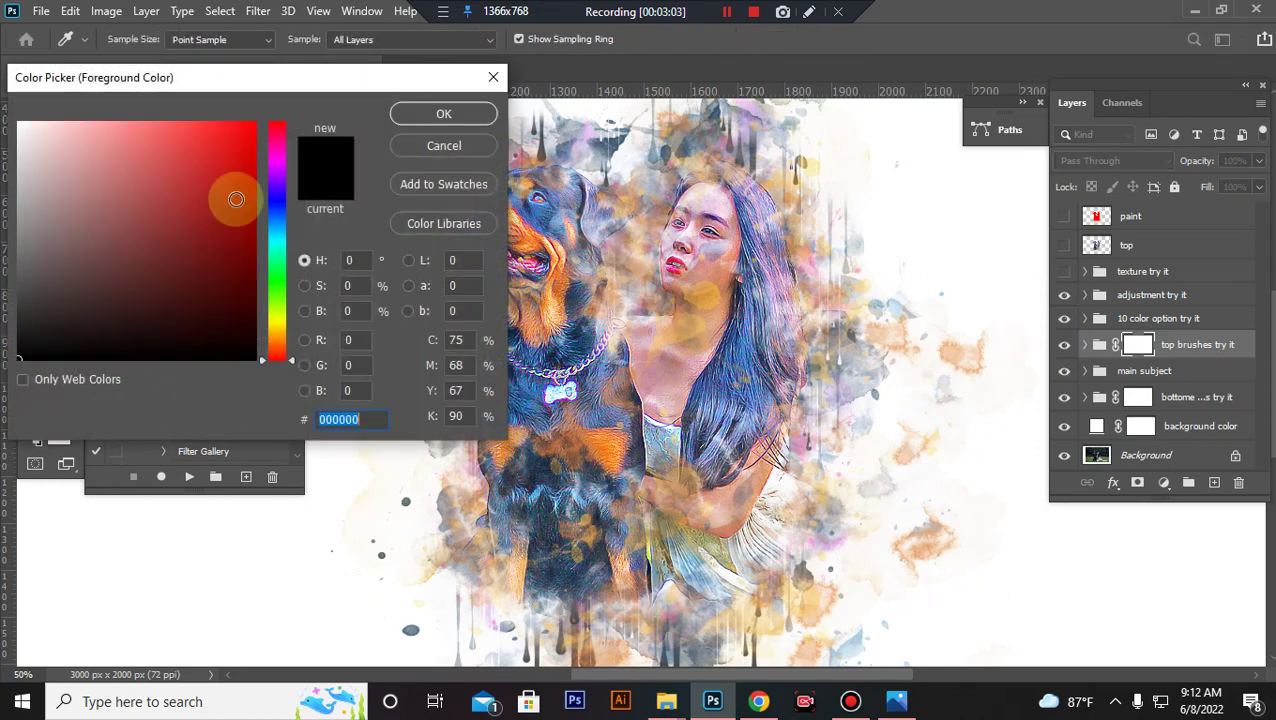
left_click(441, 110)
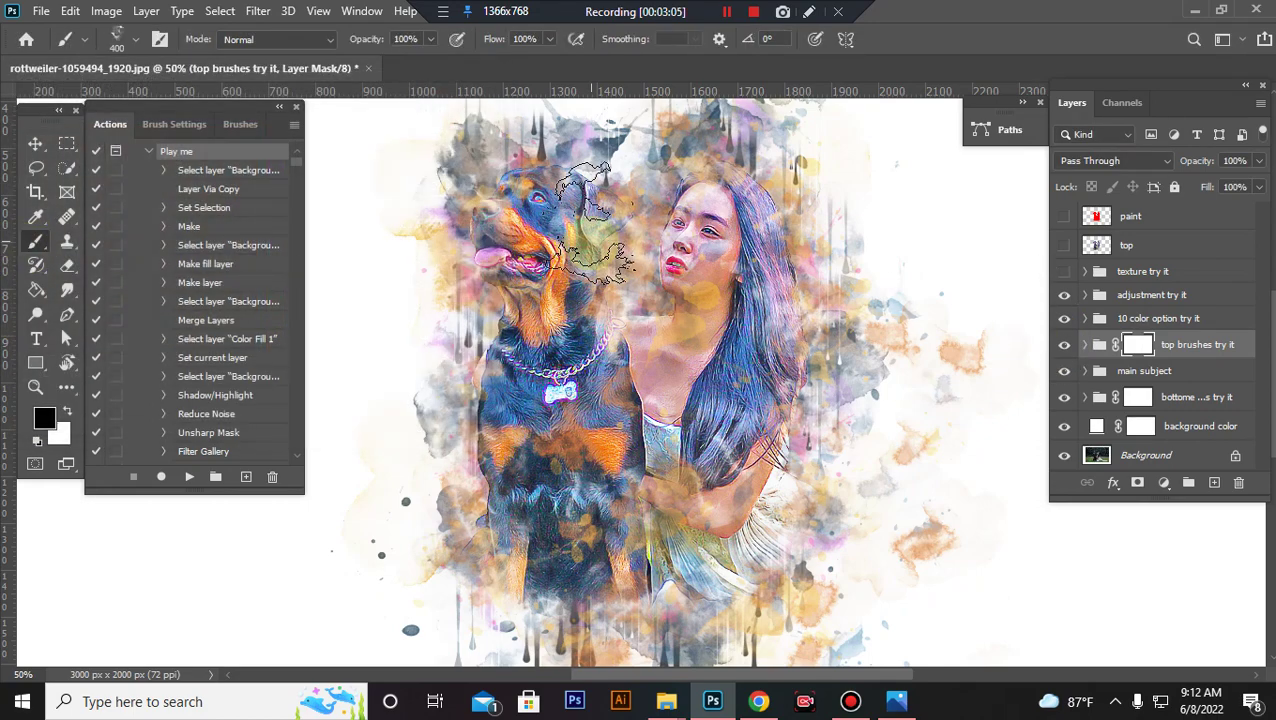
key("bracketleft")
key("bracketleft")
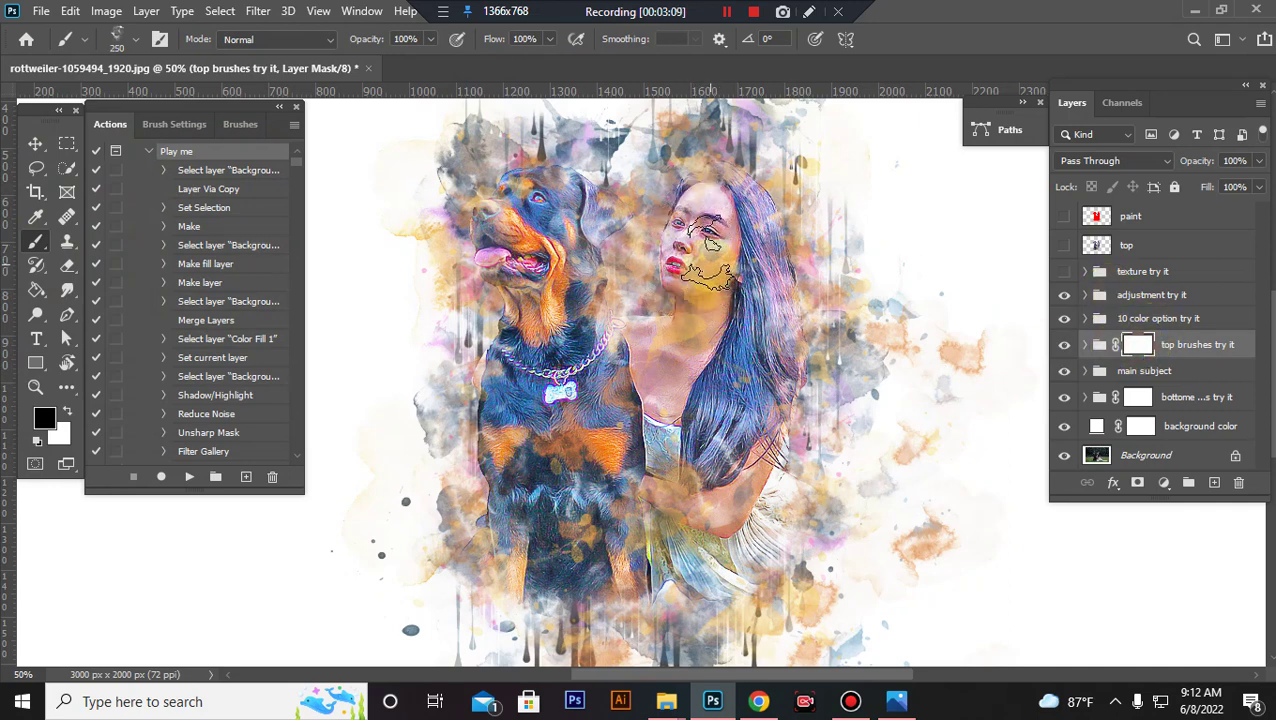
mouse_move(710, 268)
left_mouse_down()
mouse_move(684, 262)
mouse_move(714, 246)
left_mouse_up()
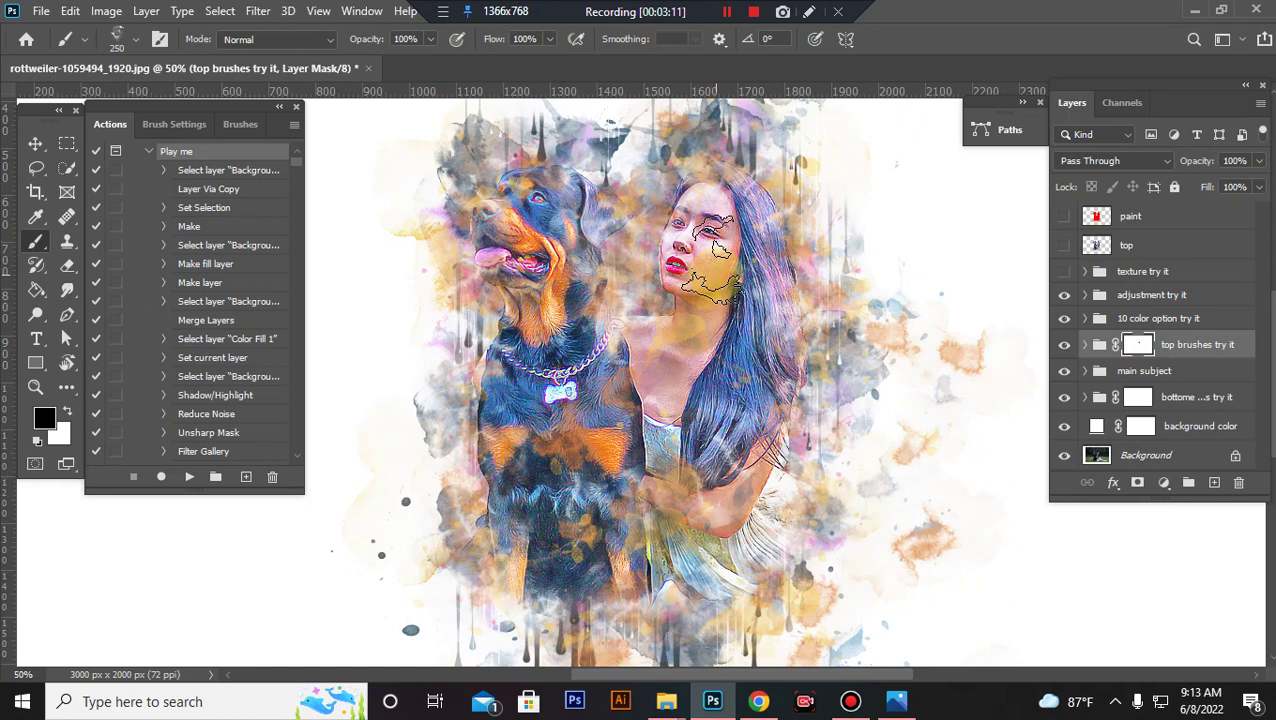
mouse_move(535, 245)
left_mouse_down()
mouse_move(501, 205)
mouse_move(523, 227)
mouse_move(565, 200)
mouse_move(539, 205)
mouse_move(546, 245)
mouse_move(503, 263)
mouse_move(491, 228)
mouse_move(481, 245)
mouse_move(541, 262)
mouse_move(505, 270)
mouse_move(488, 226)
mouse_move(533, 255)
mouse_move(577, 333)
left_mouse_up()
mouse_move(735, 249)
left_mouse_down()
mouse_move(702, 175)
mouse_move(717, 195)
mouse_move(687, 185)
mouse_move(745, 230)
left_mouse_up()
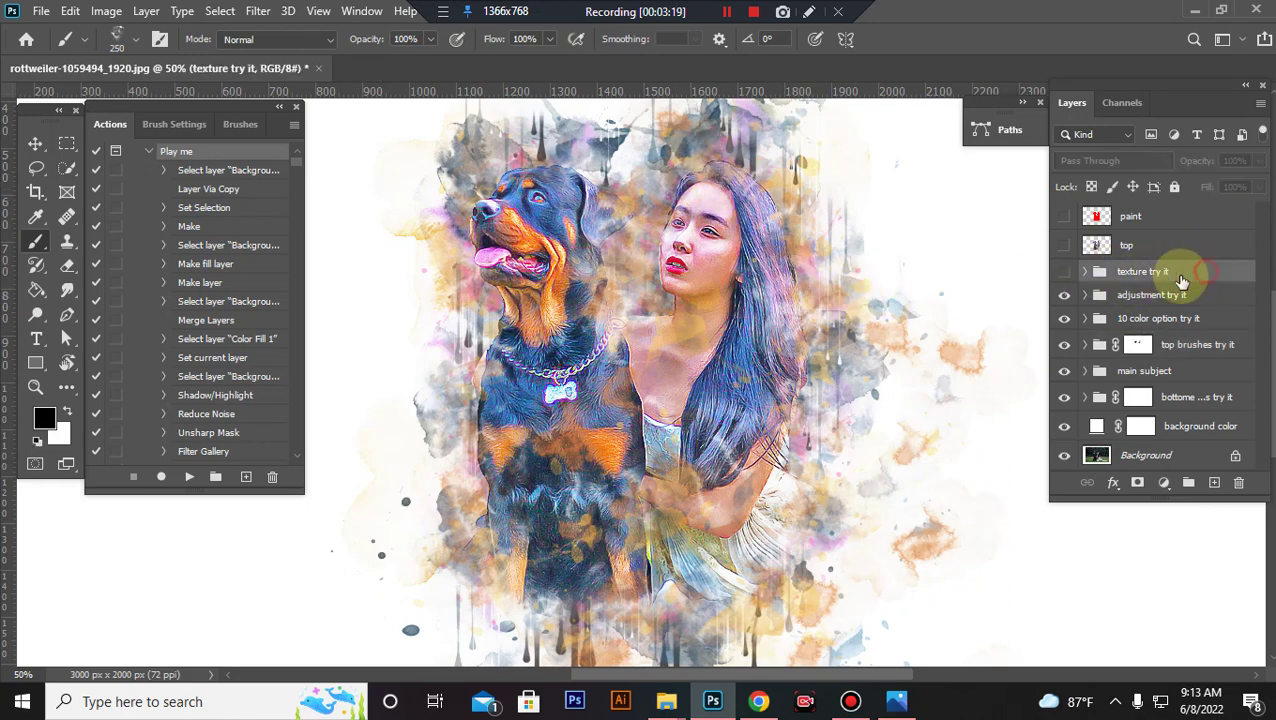
Step: Turn on the texture try it group, preview tx 1, tx 2 and tx 3 in turn, then hide all three
left_click(1066, 273)
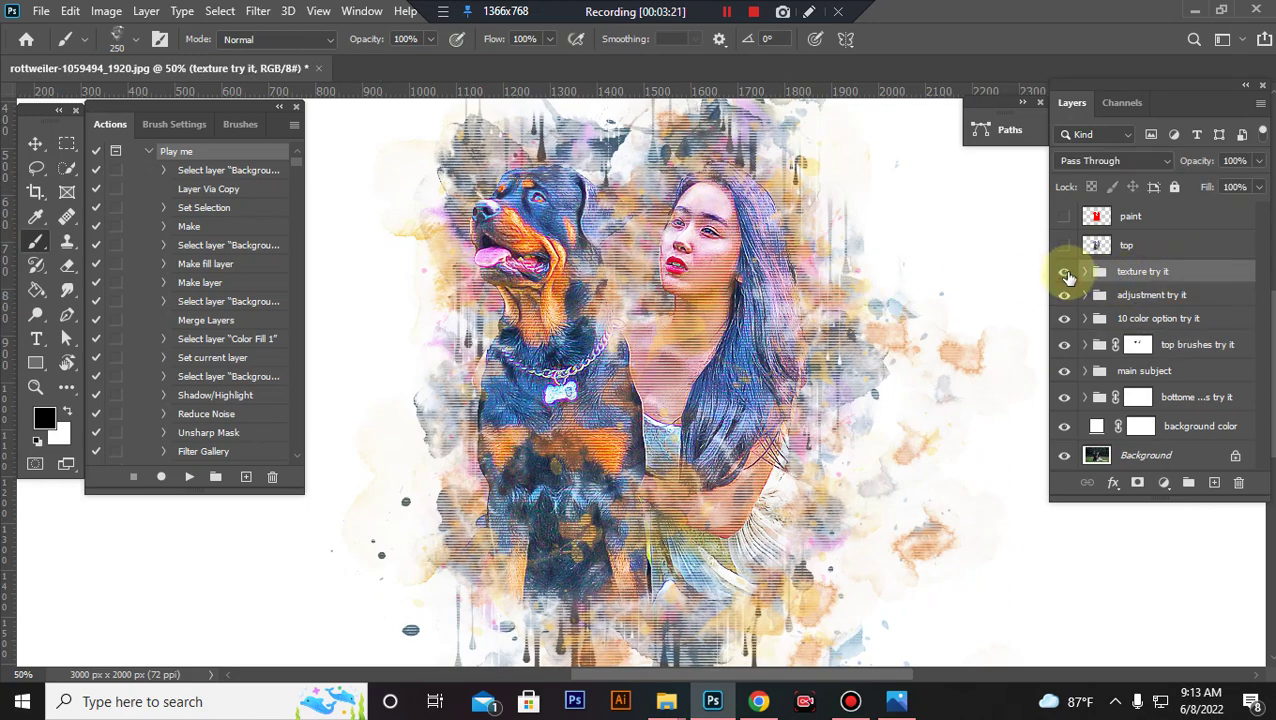
key("ctrl+minus")
key("ctrl+minus")
key("ctrl+minus")
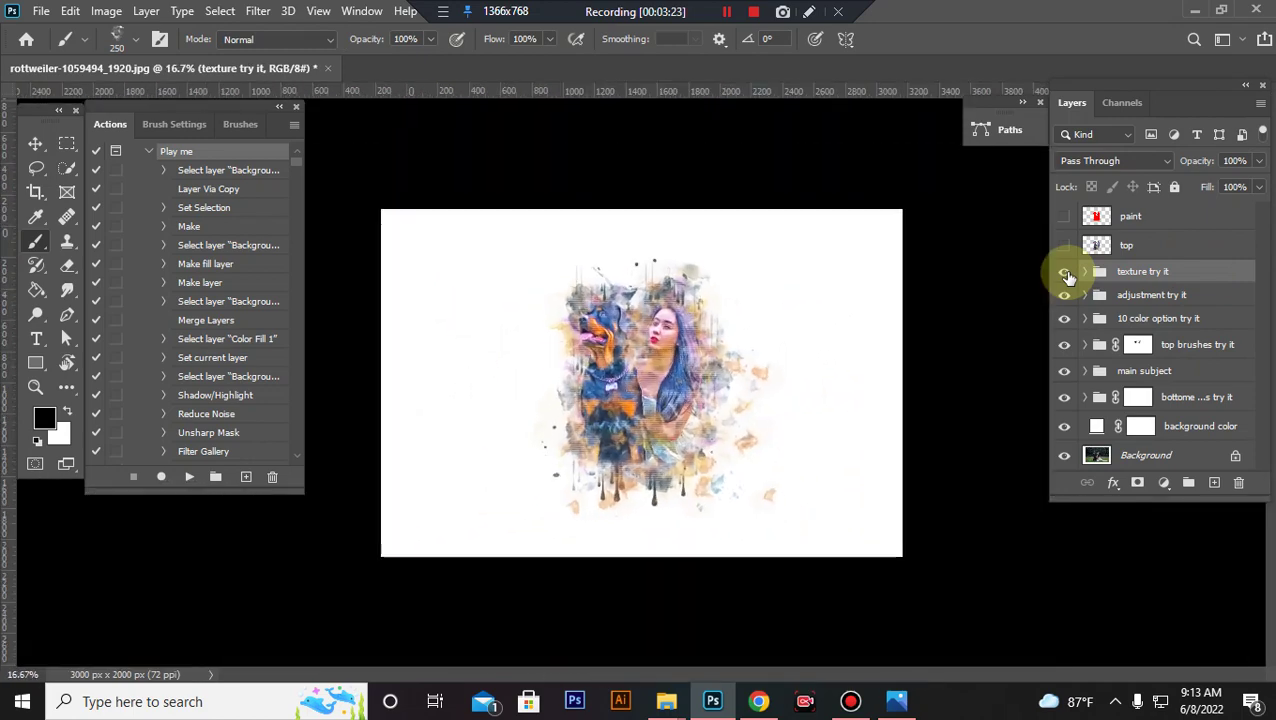
key("ctrl+plus")
key("ctrl+plus")
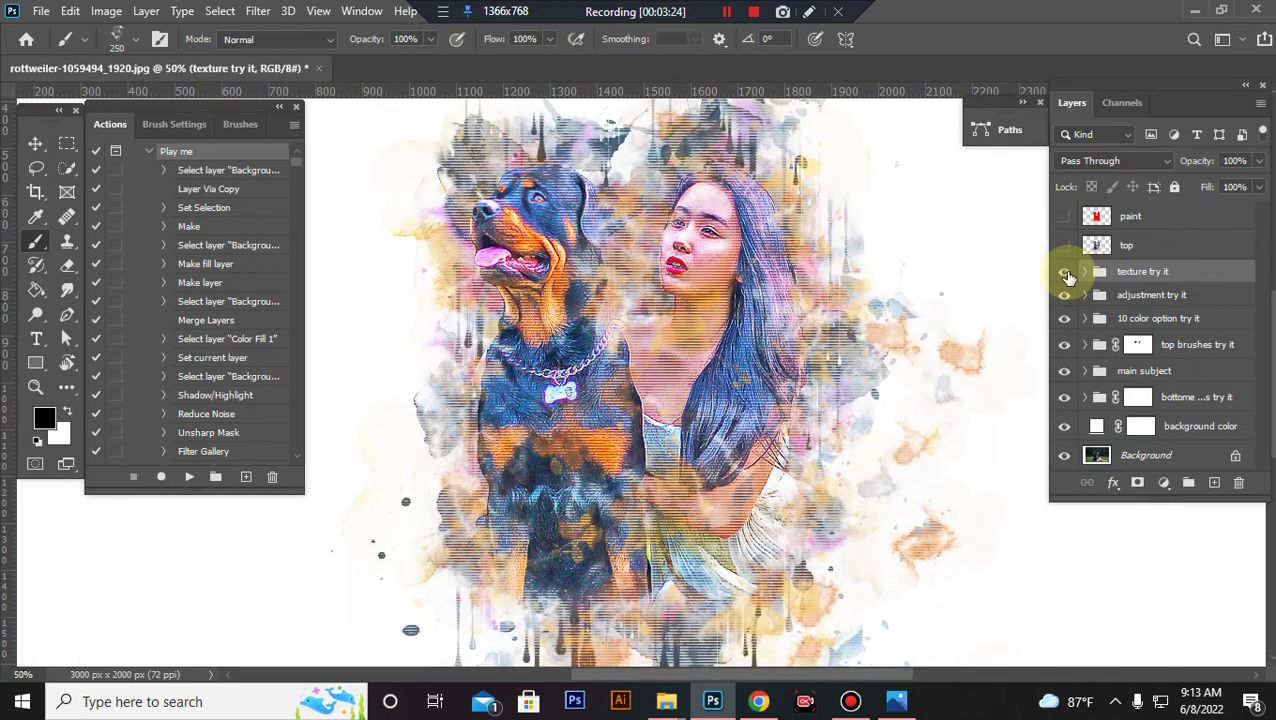
left_click(1085, 271)
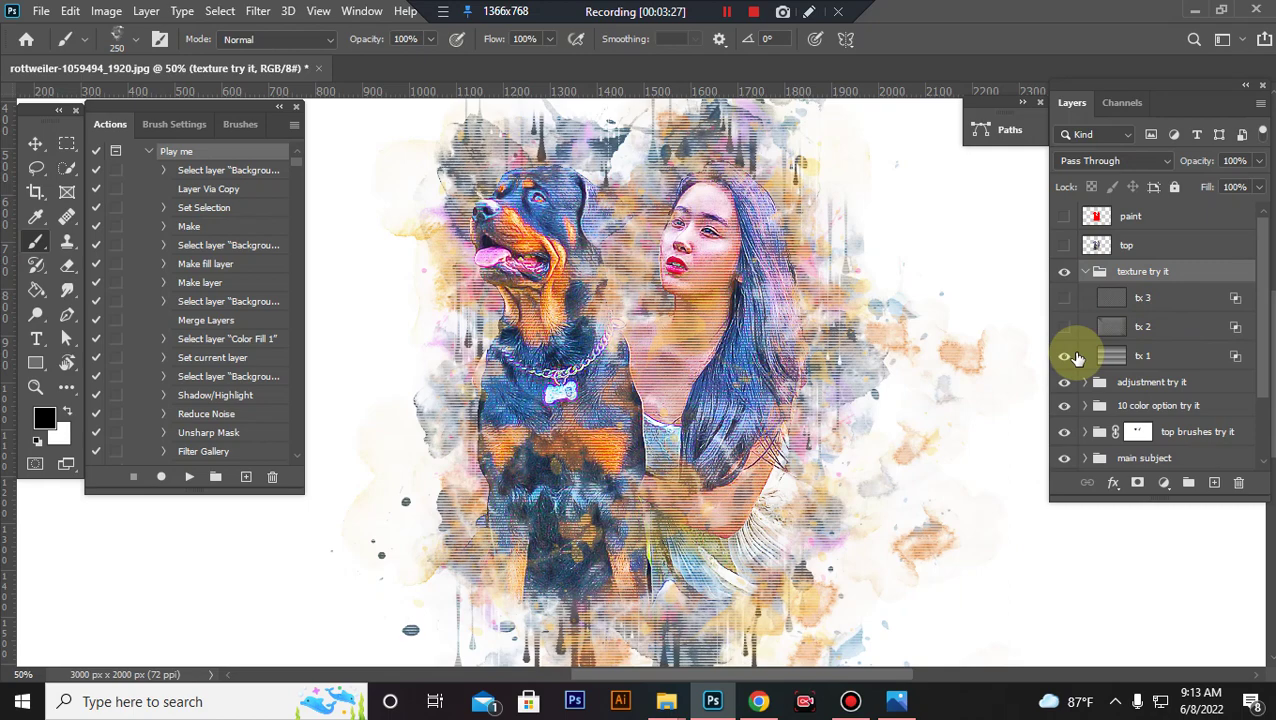
left_click(1065, 356)
left_click(1065, 327)
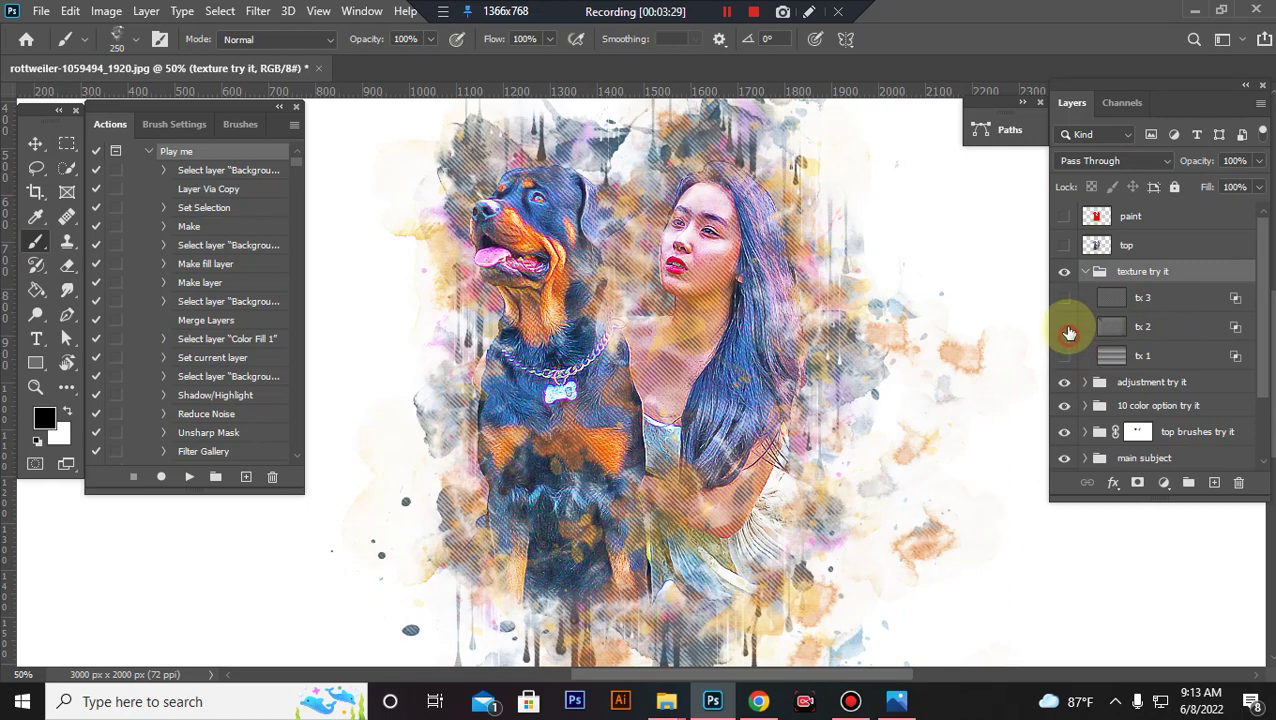
left_click(1067, 328)
left_click(1064, 298)
left_click(1065, 298)
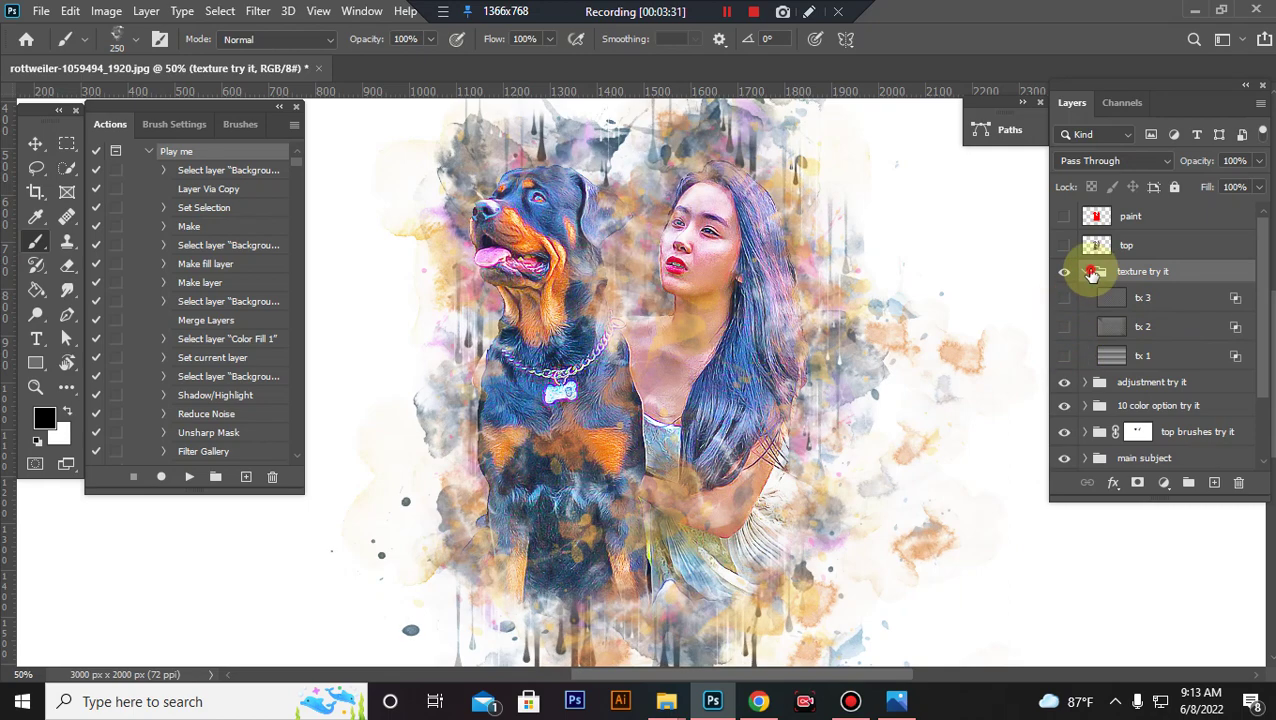
left_click(1084, 281)
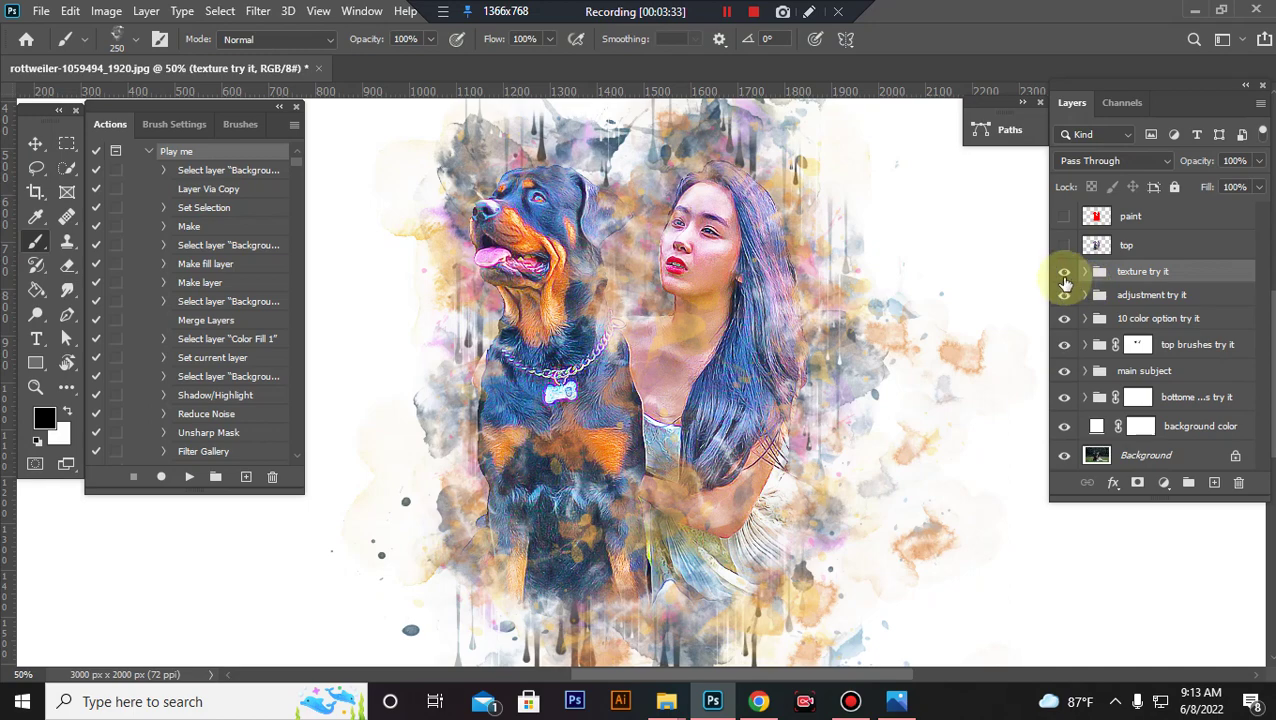
left_click(1150, 295)
Step: Compare the adjustment group on and off, then lower Brightness/Contrast brightness to -10
left_click(1065, 297)
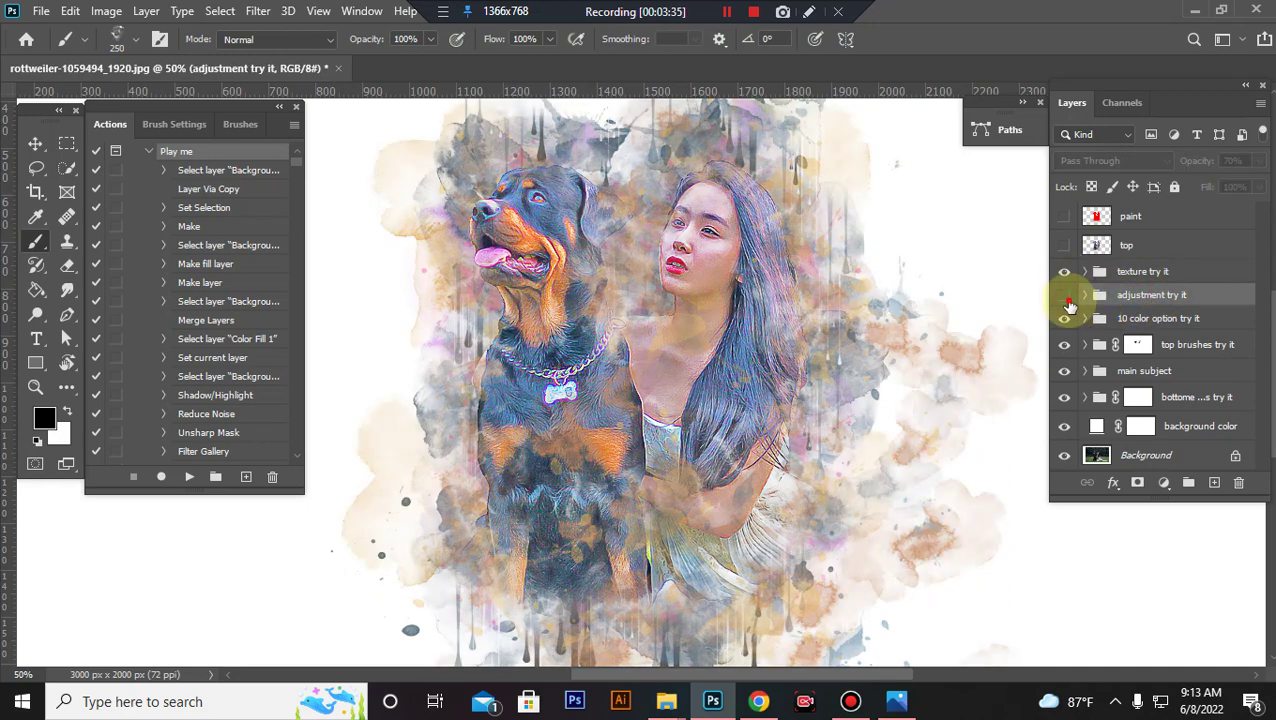
left_click(1065, 297)
left_click(1087, 296)
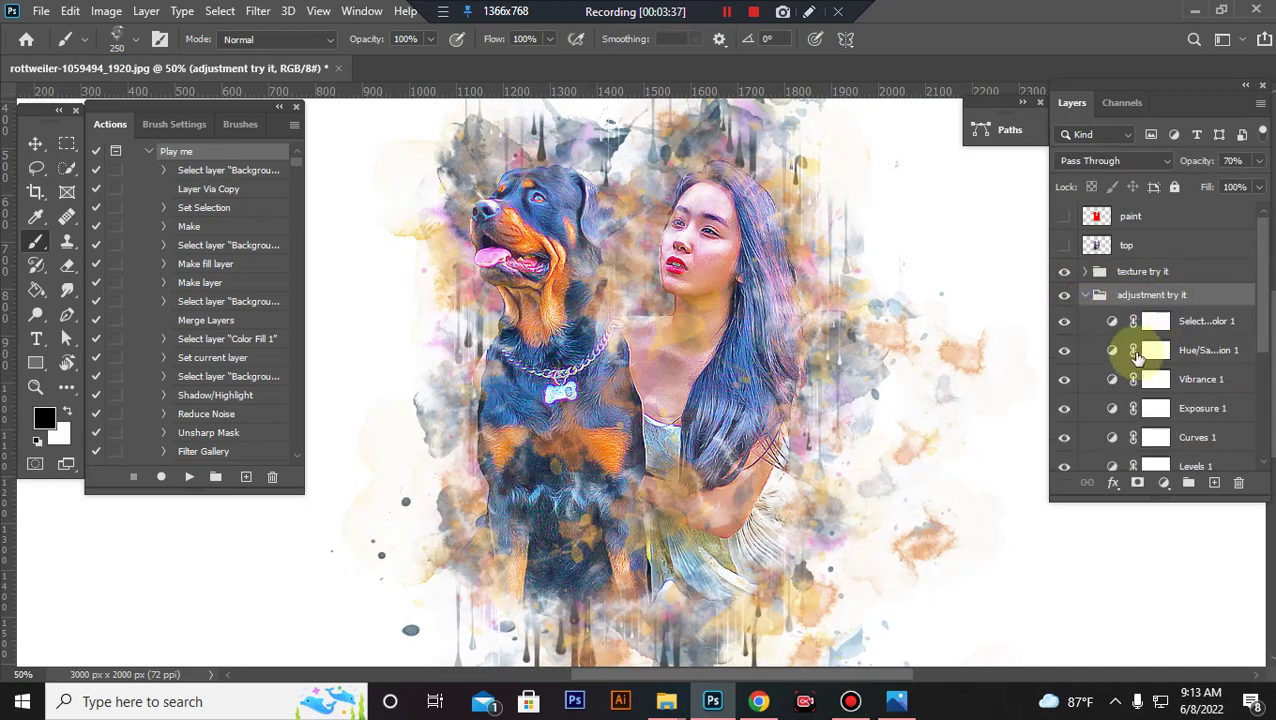
scroll(1130, 378, "down", 3)
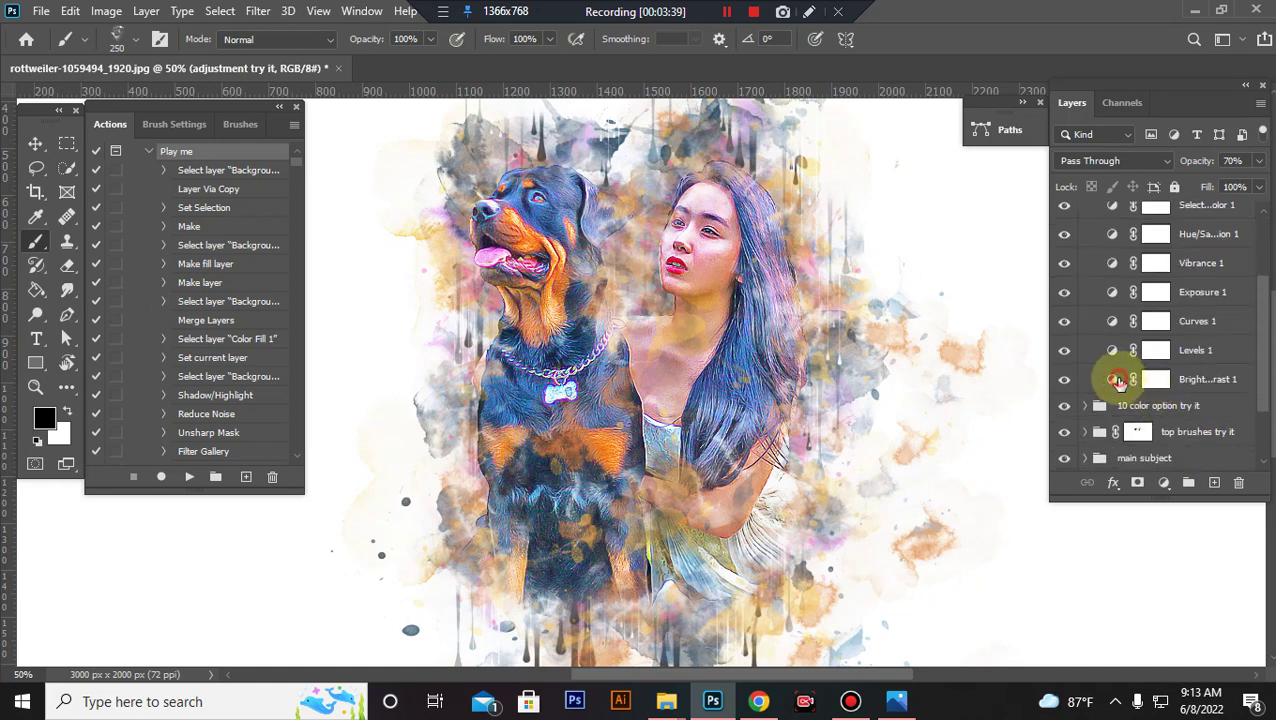
double_click(1118, 380)
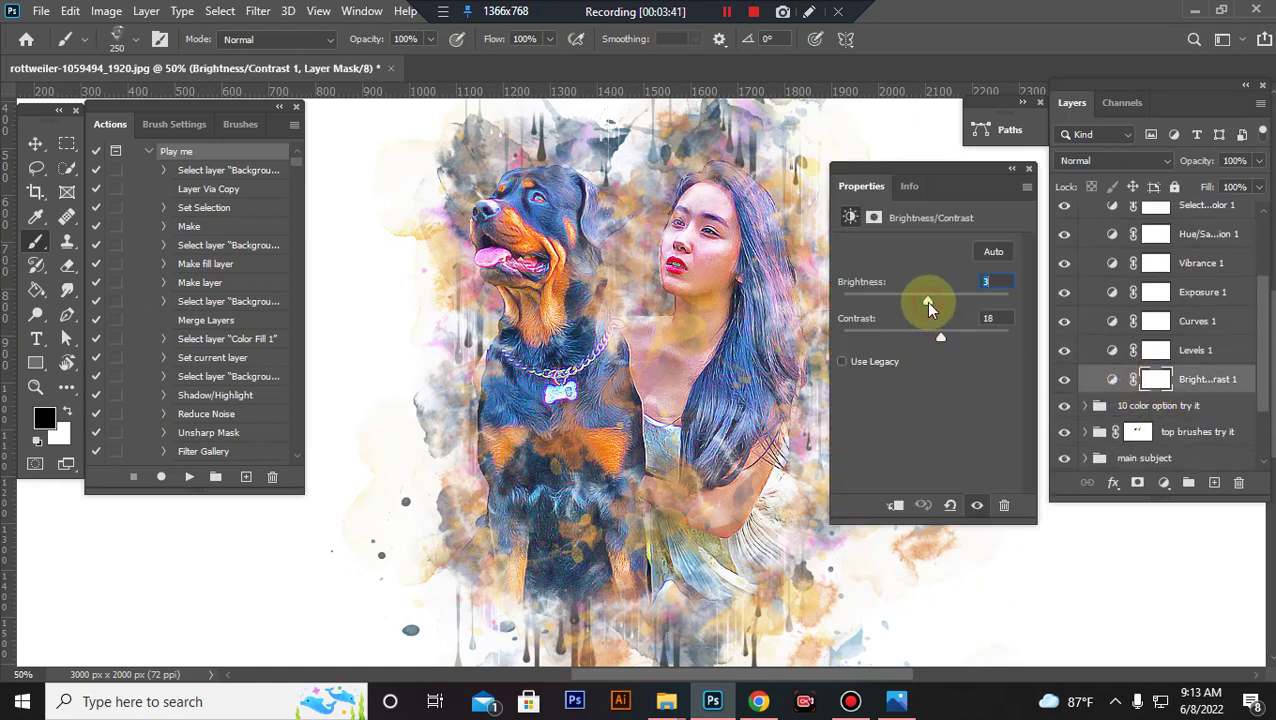
mouse_move(928, 302)
left_mouse_down()
mouse_move(945, 340)
mouse_move(917, 302)
left_mouse_up()
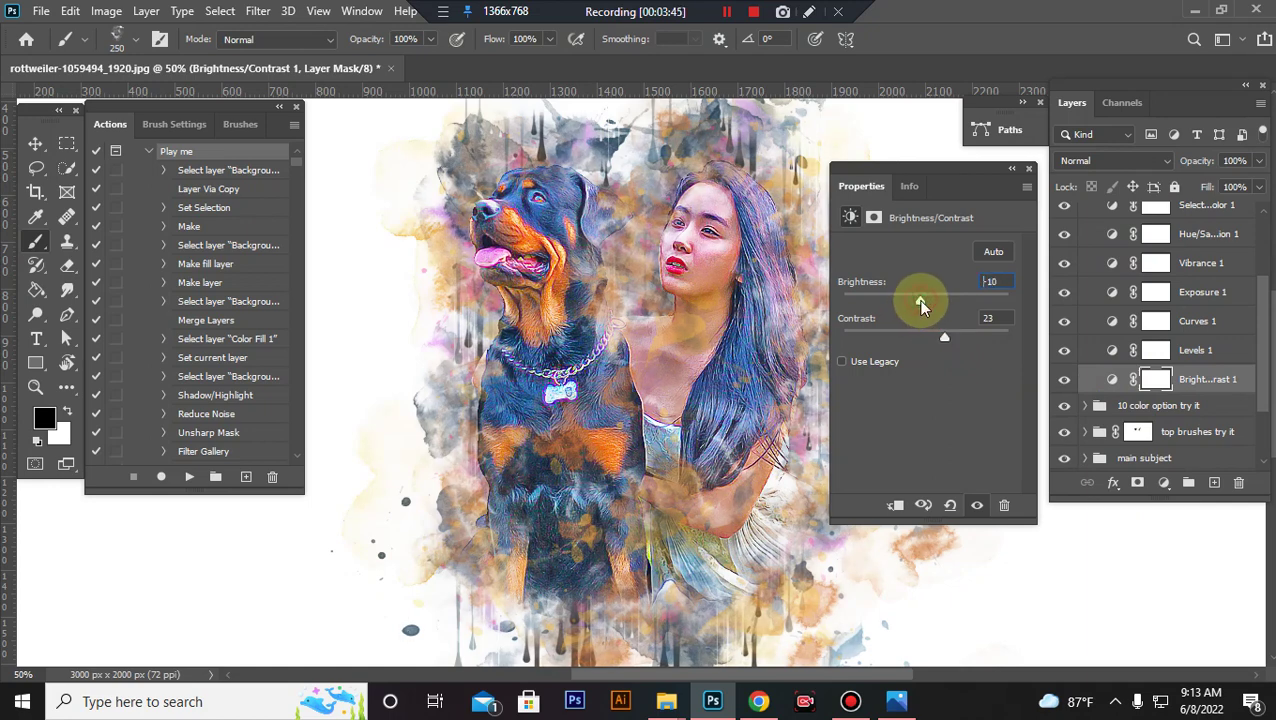
Step: Set the Levels midtones to 0.85 and raise the Vibrance saturation to +11
left_click(1111, 357)
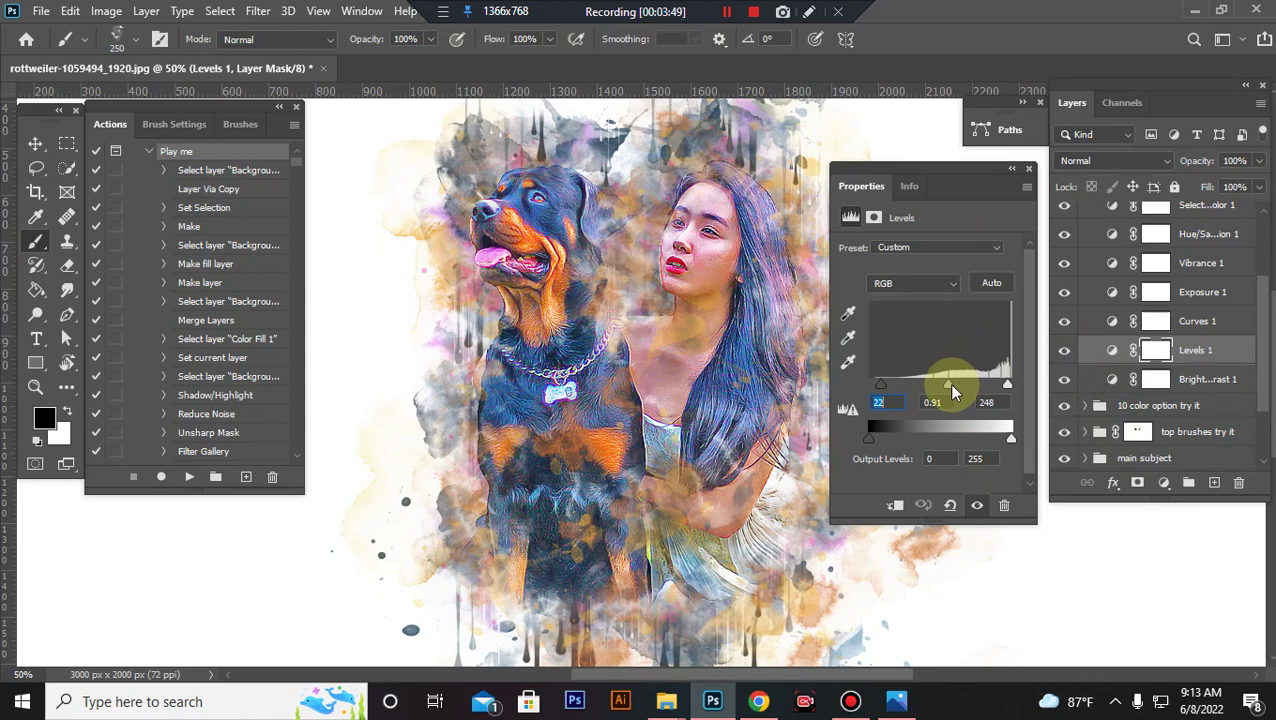
left_click_drag(952, 393, 956, 392)
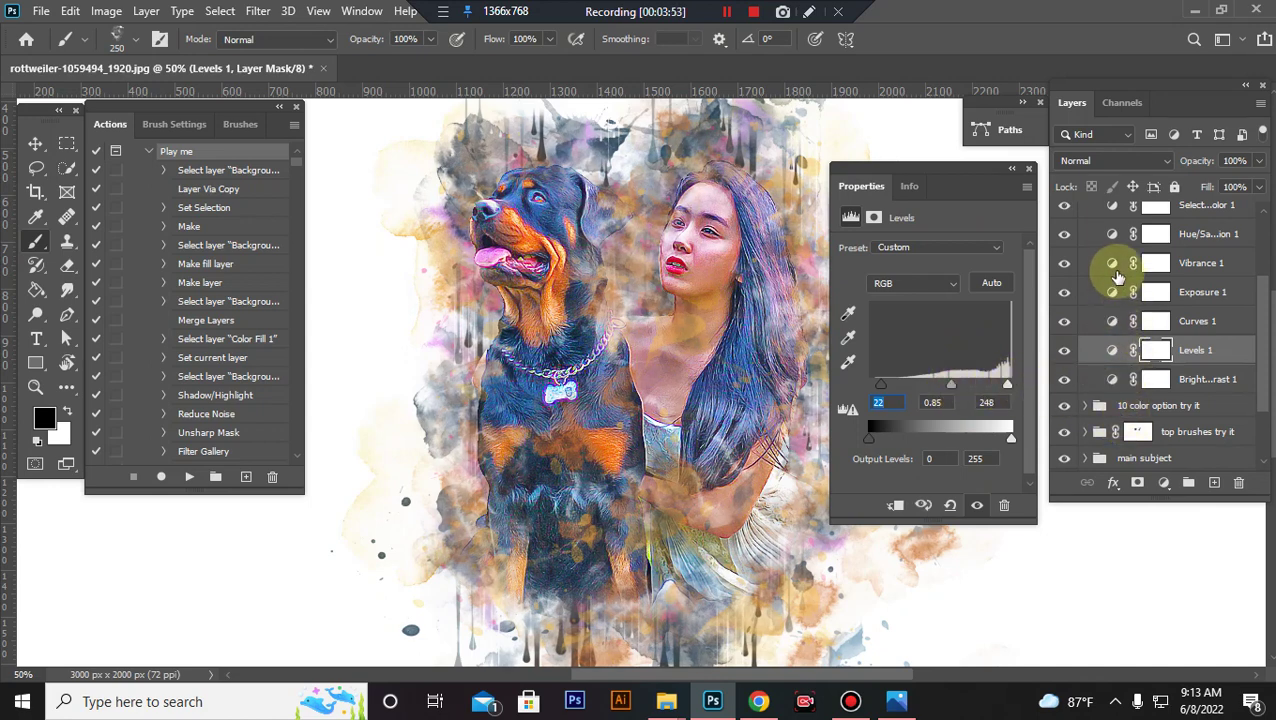
left_click(1114, 268)
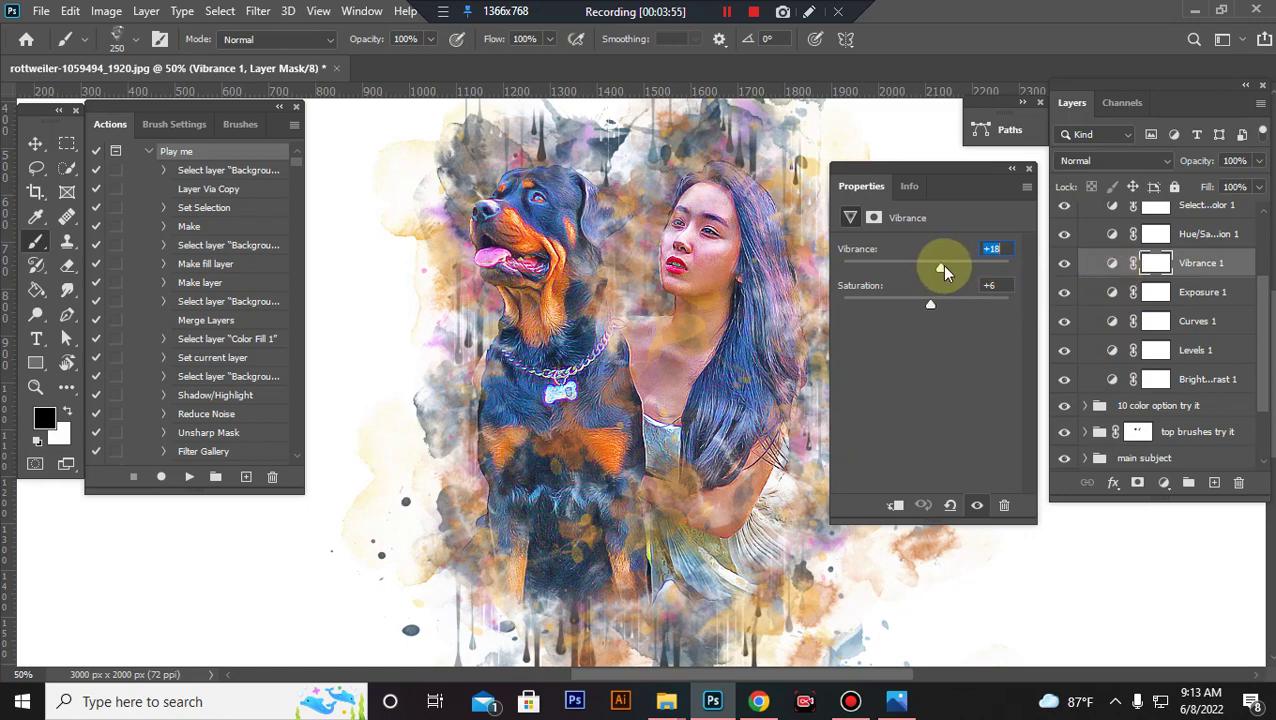
left_click(937, 305)
left_click(1031, 170)
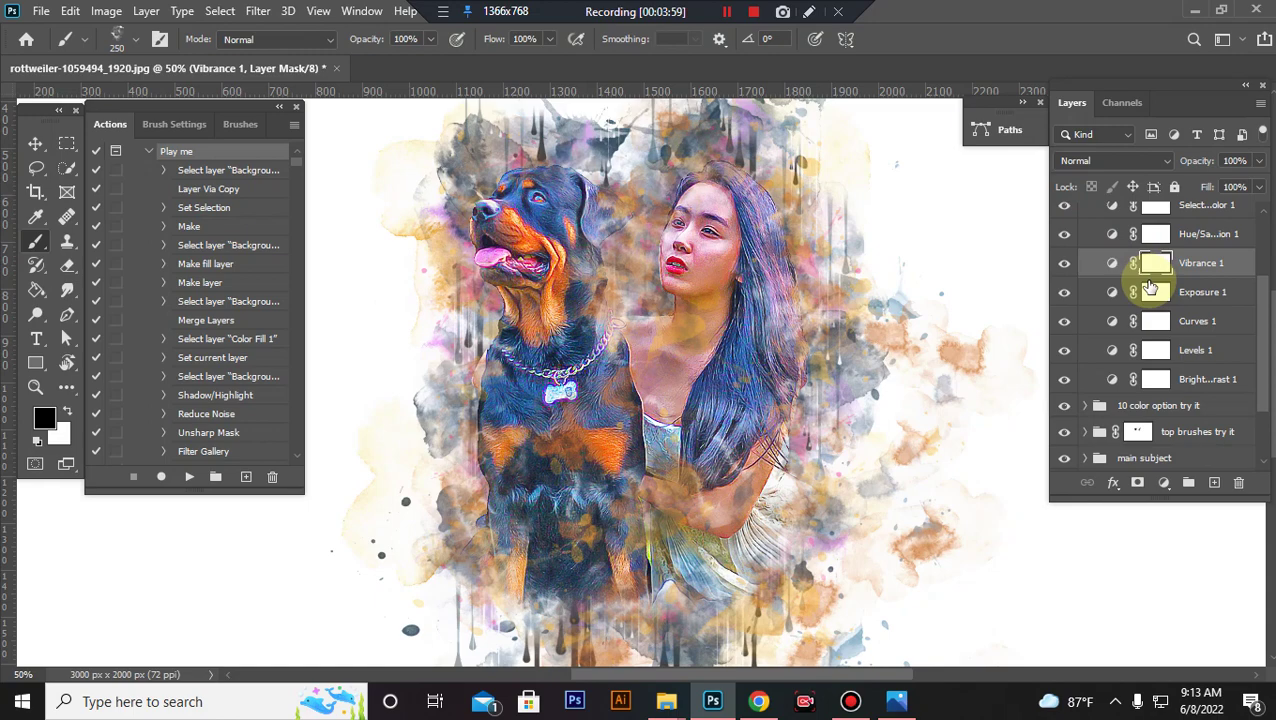
scroll(1120, 320, "down", 3)
left_click(1085, 320)
scroll(1090, 310, "down", 2)
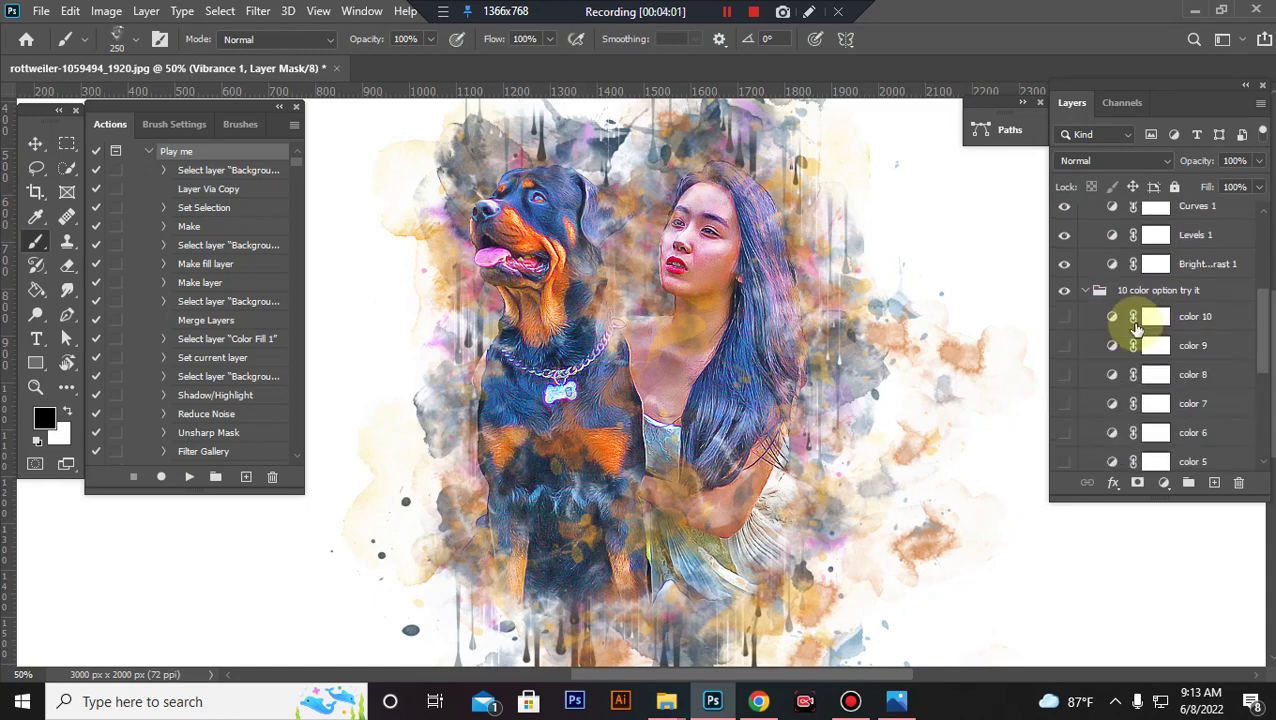
left_click(1066, 289)
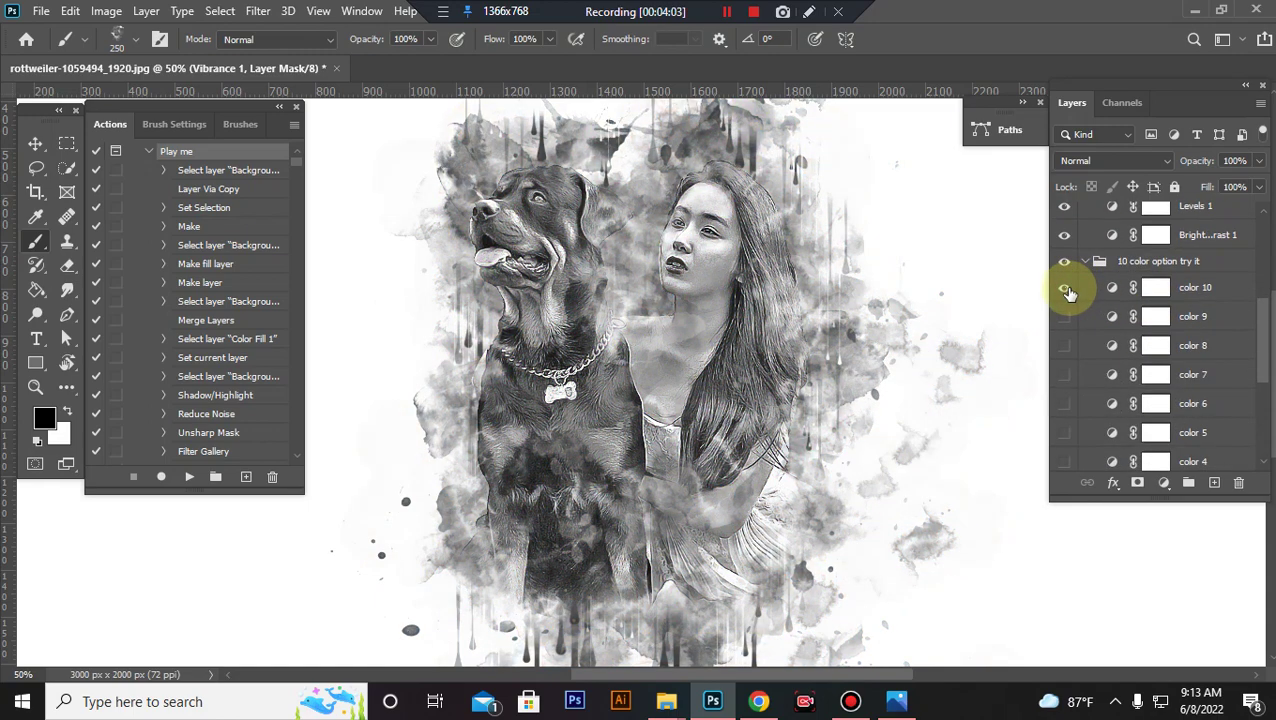
key("ctrl+minus")
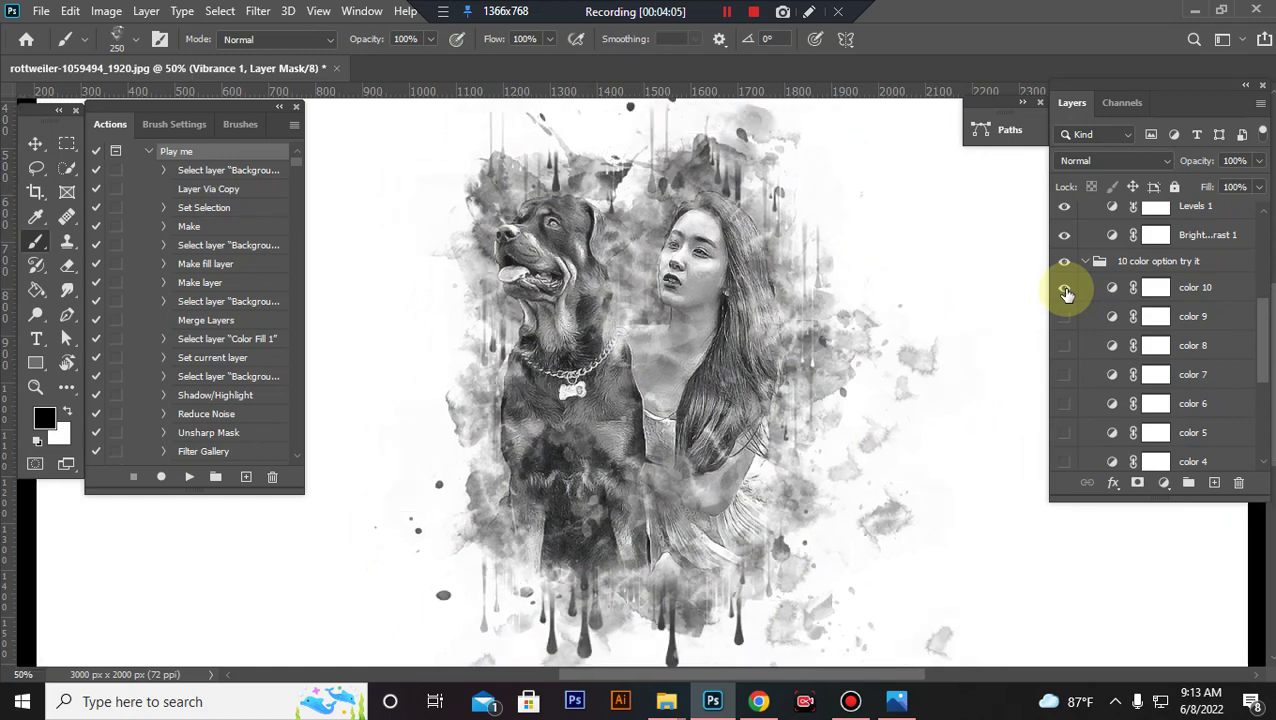
left_click(1066, 289)
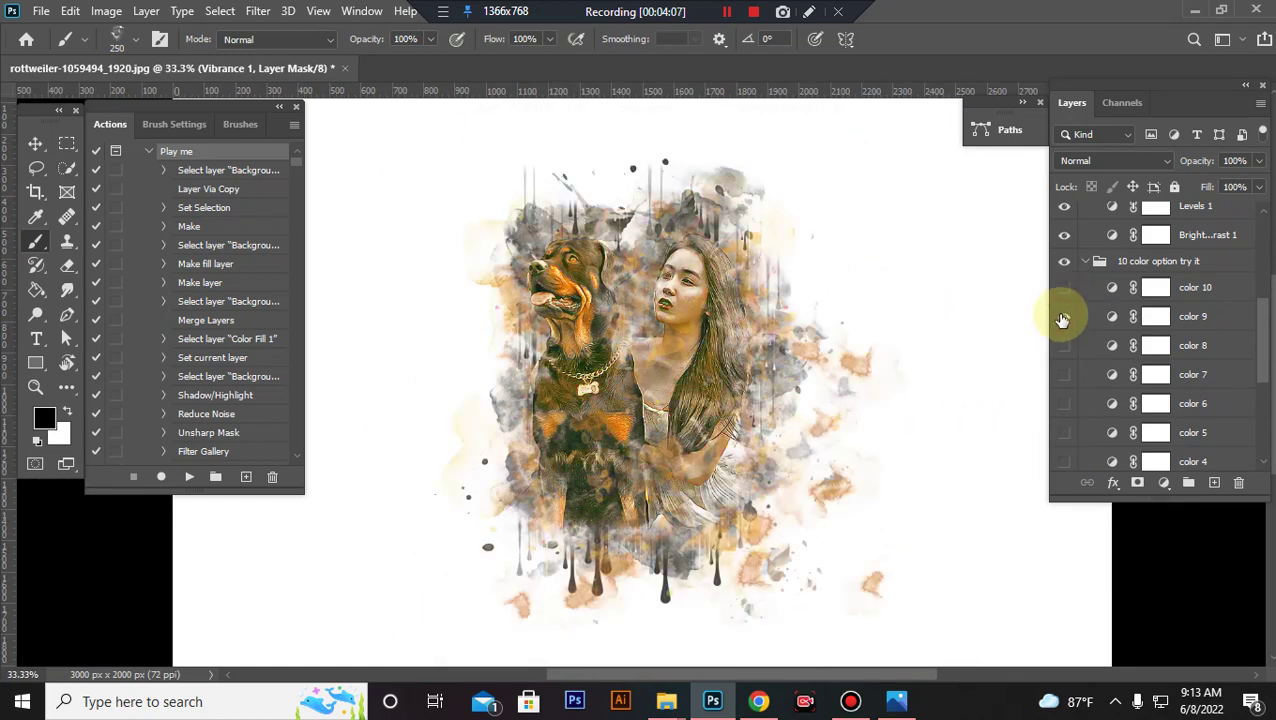
key("ctrl+plus")
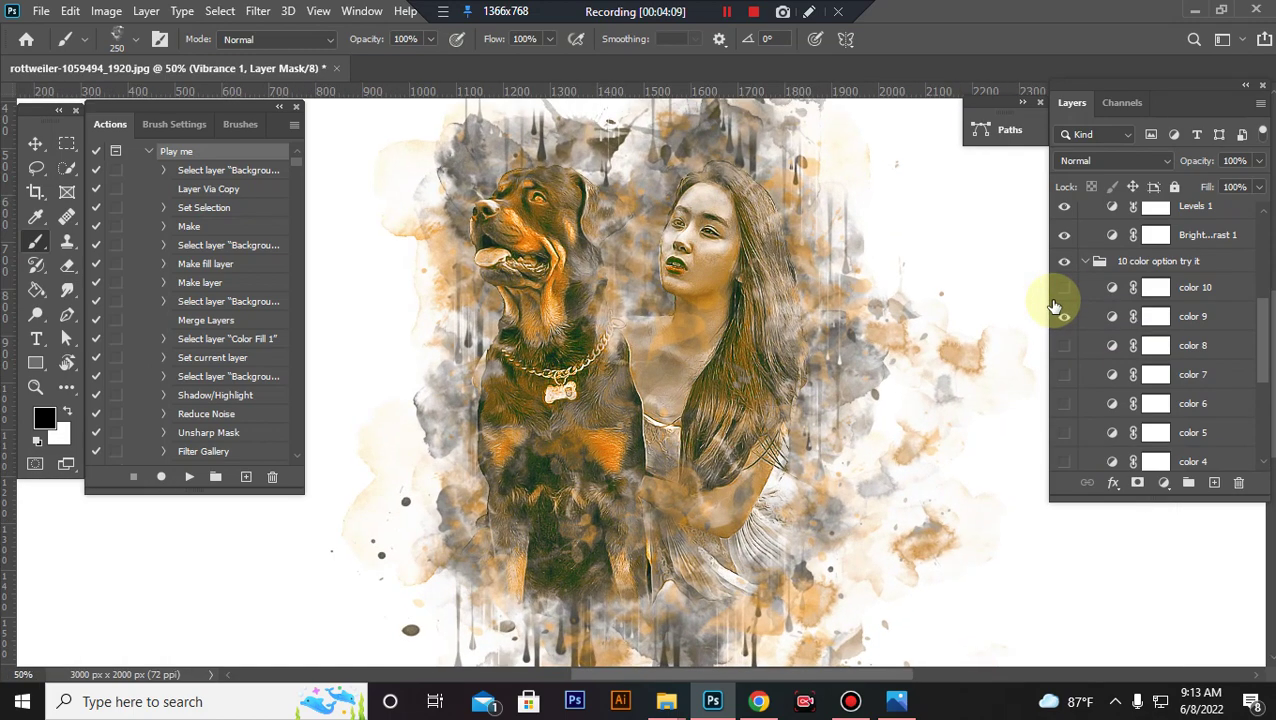
left_click(1064, 289)
left_click(1064, 316)
left_click(1065, 345)
left_click(1065, 374)
left_click(1065, 377)
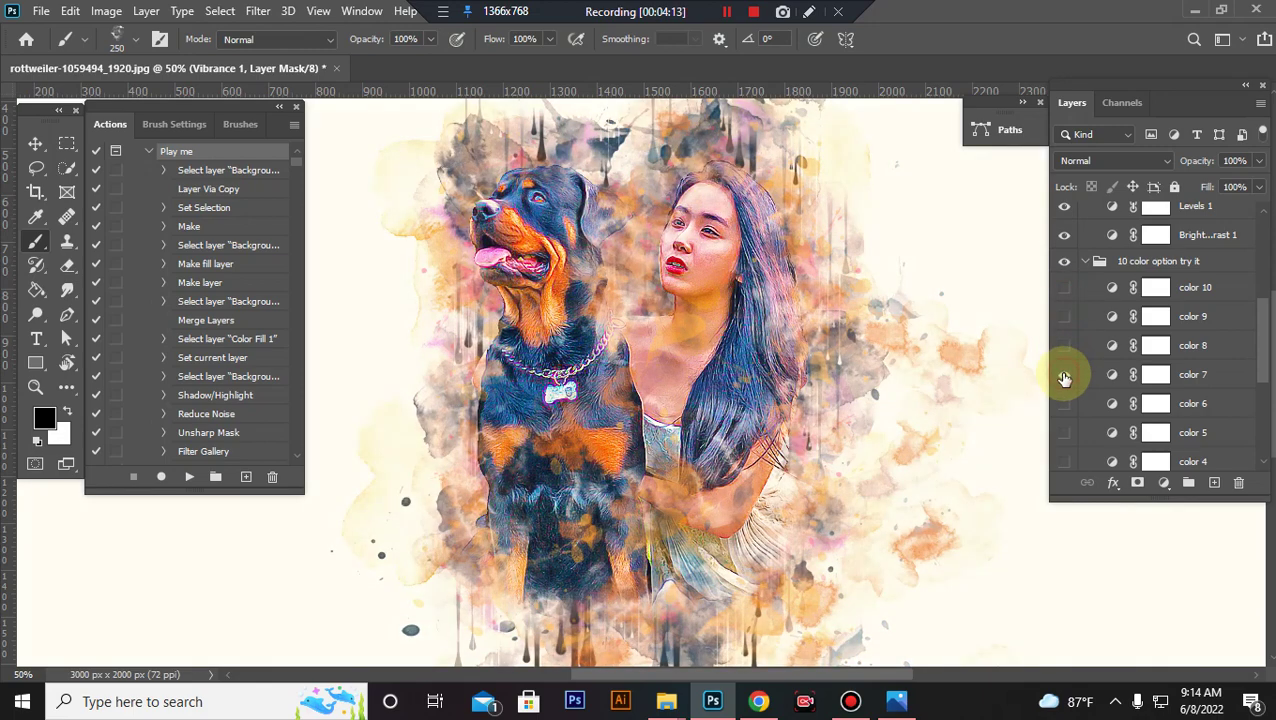
left_click(1064, 403)
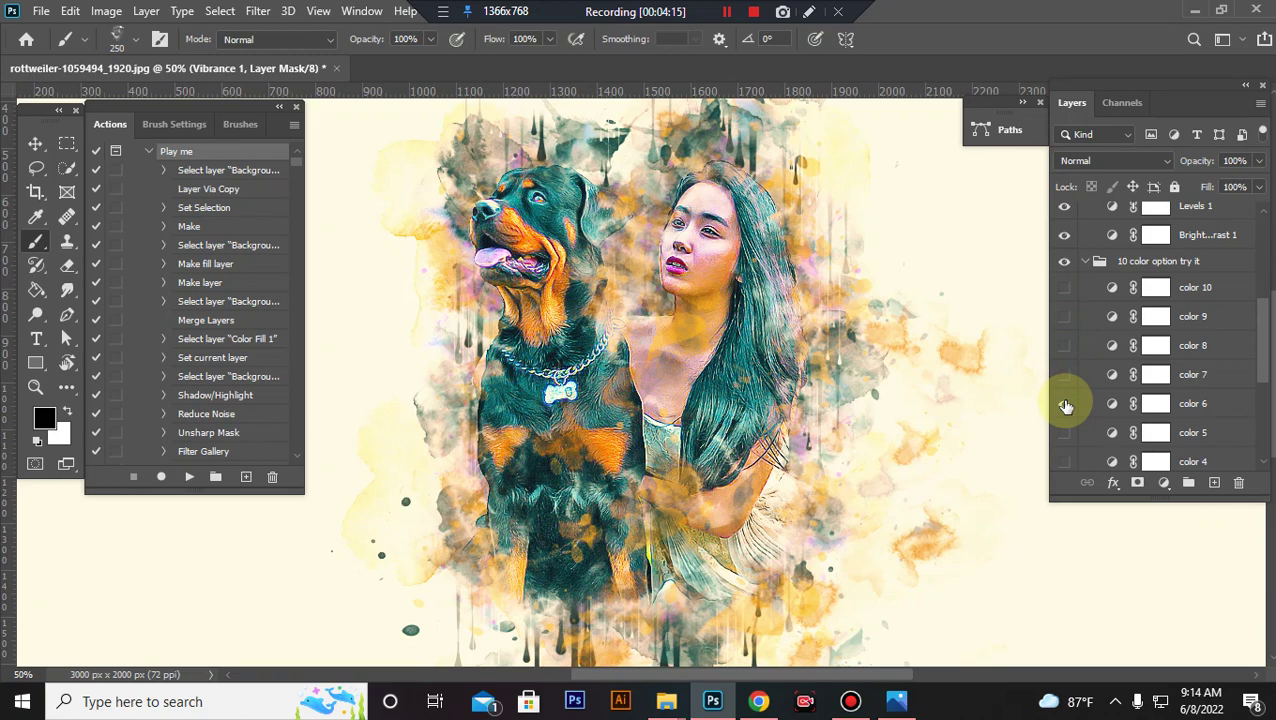
left_click(1065, 403)
left_click(1085, 261)
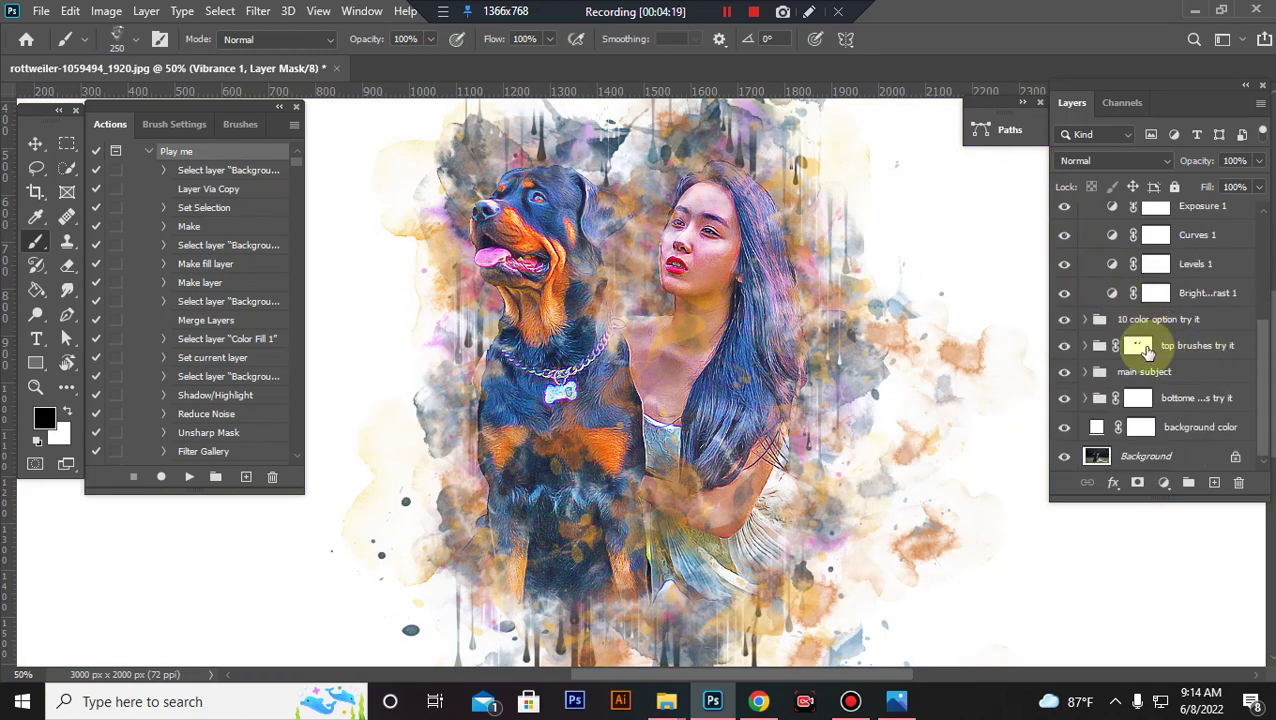
Step: Toggle the top brushes try it group's visibility several times to compare the splashes
left_click(1064, 346)
left_click(1064, 346)
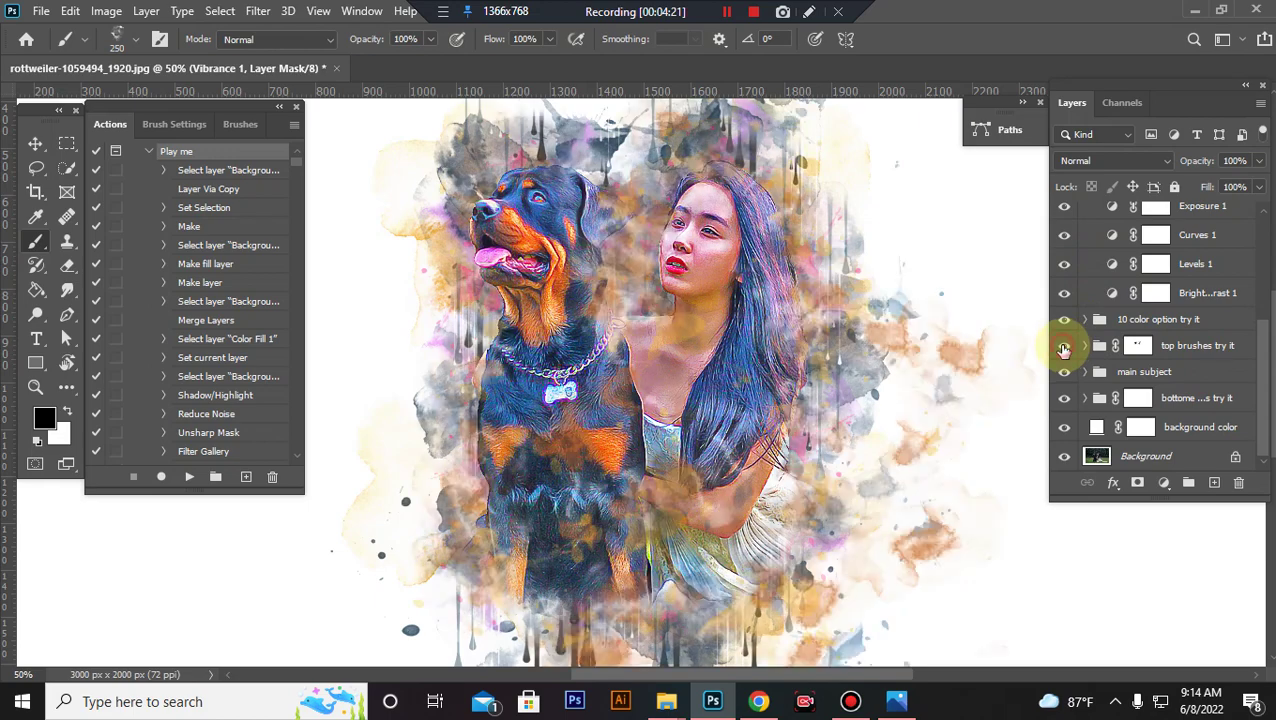
left_click(1064, 346)
left_click(1064, 346)
left_click(1064, 346)
left_click(1064, 346)
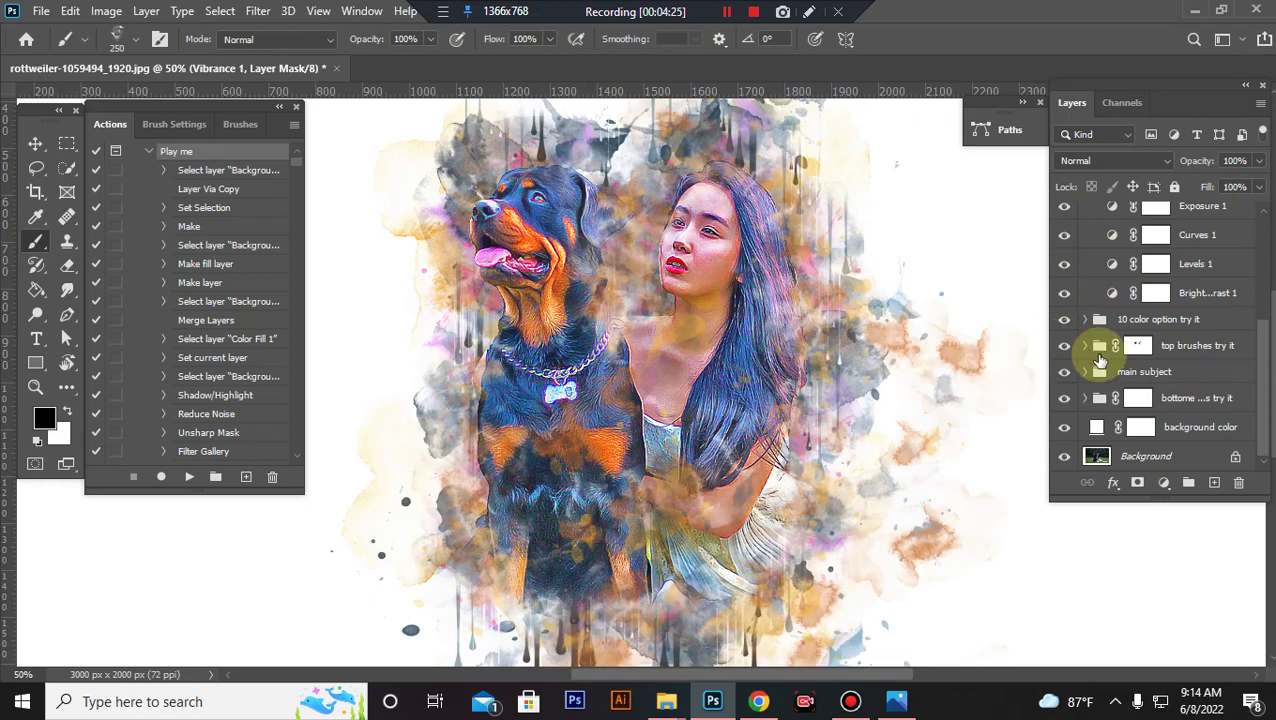
Step: Expand the top brushes group, select tb 6, and toggle its visibility to check its effect
left_click(1085, 345)
scroll(1157, 378, "down", 2)
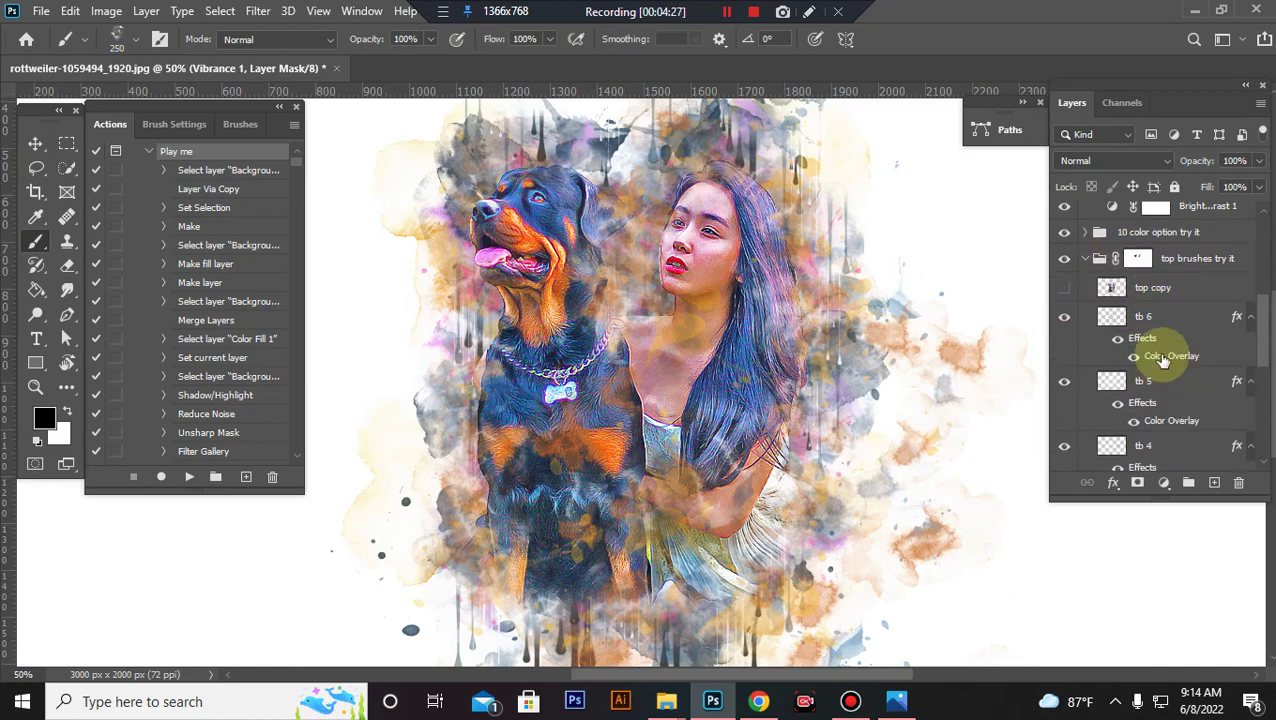
left_click(1188, 320)
left_click(1064, 318)
left_click(1064, 318)
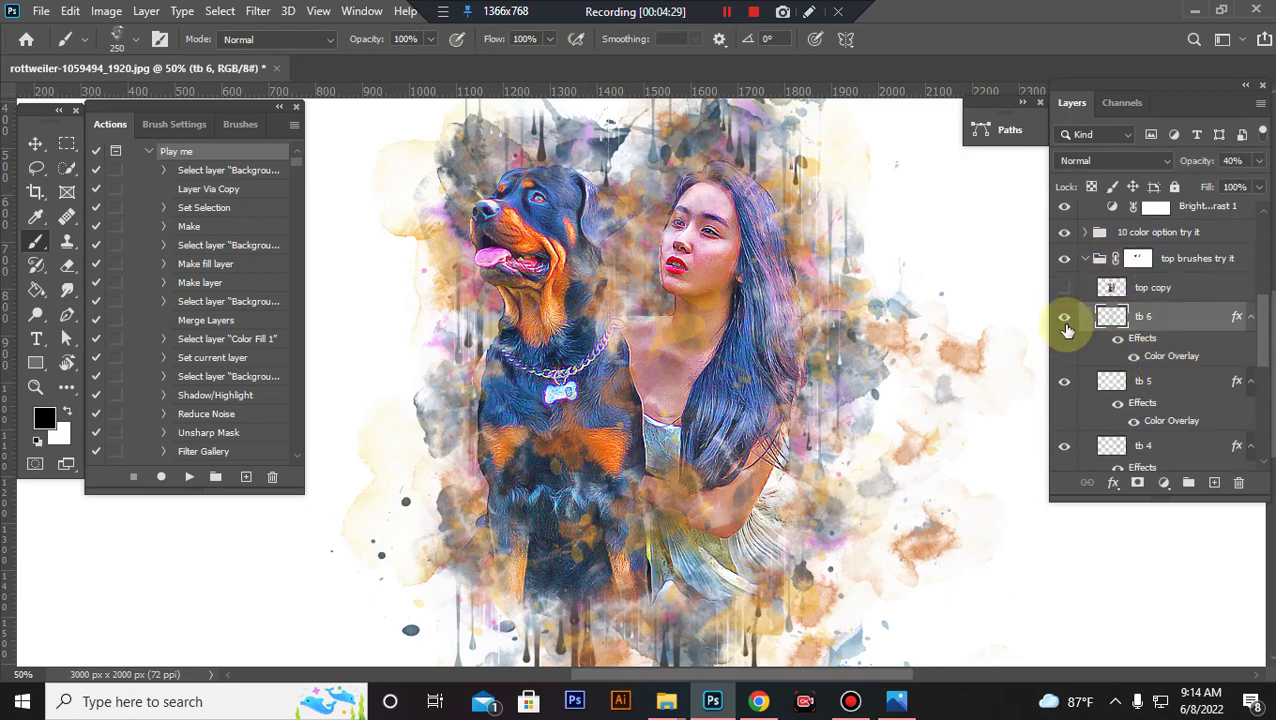
left_click(1064, 318)
left_click(1064, 318)
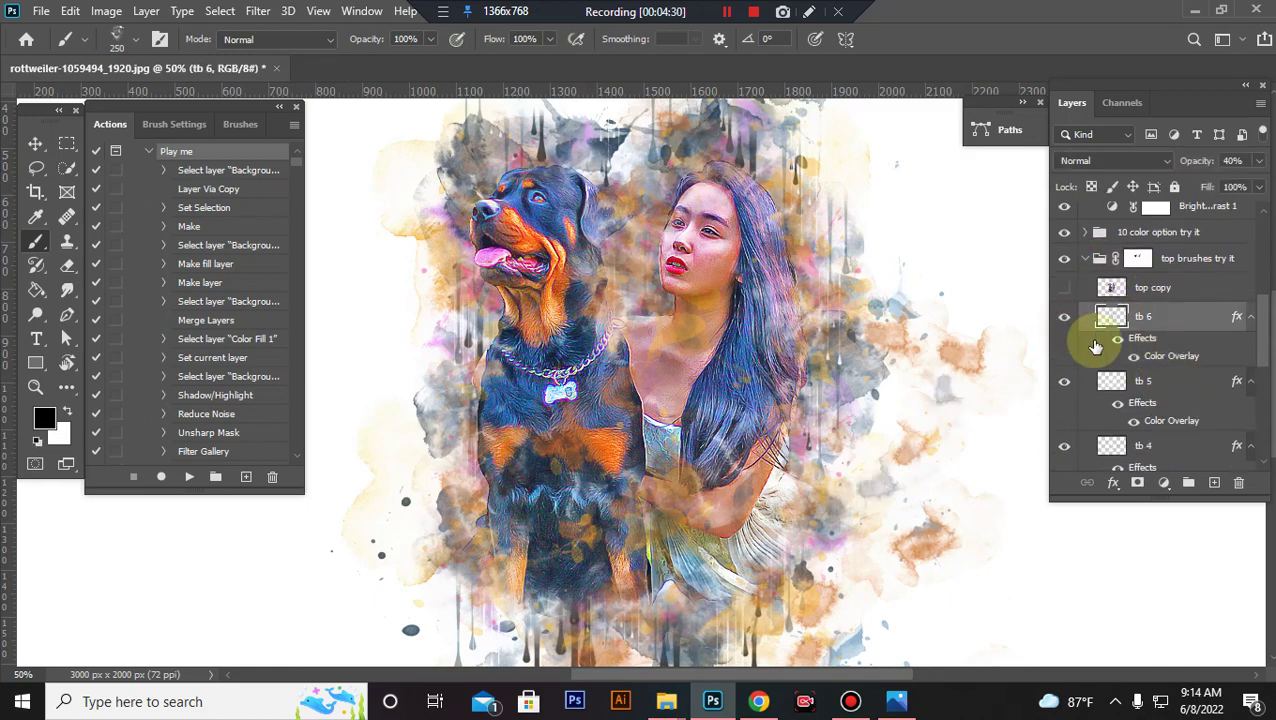
Step: Give tb 6 a pink f5187c Color Overlay sampled from the woman's lips
double_click(1183, 357)
left_click_drag(769, 227, 1272, 175)
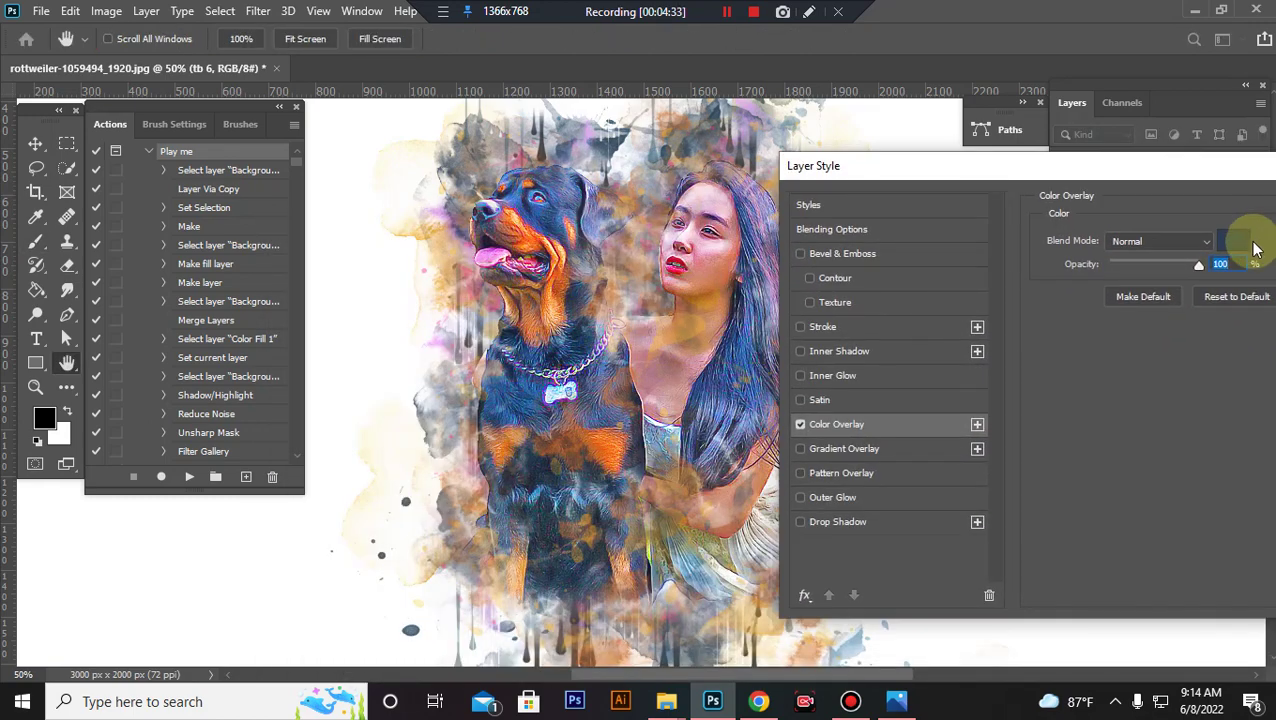
left_click(1248, 243)
left_click(675, 267)
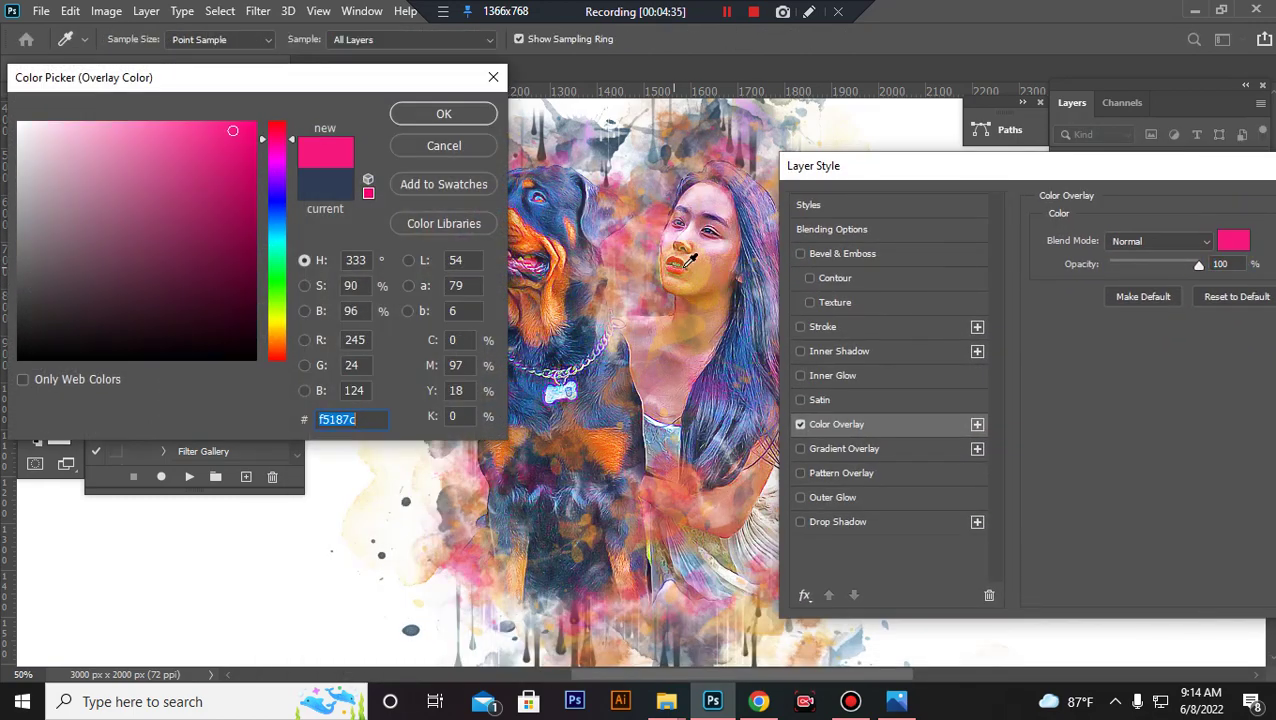
left_click(449, 114)
left_click_drag(1182, 172, 898, 212)
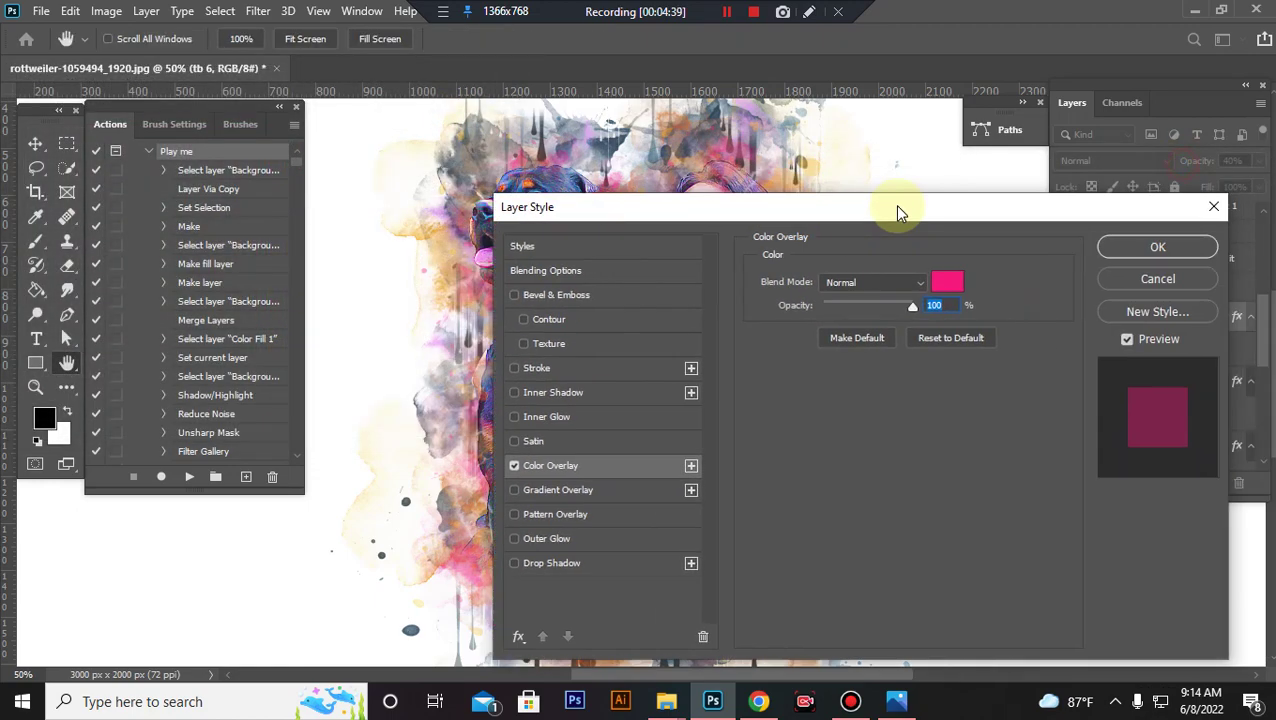
left_click(1153, 248)
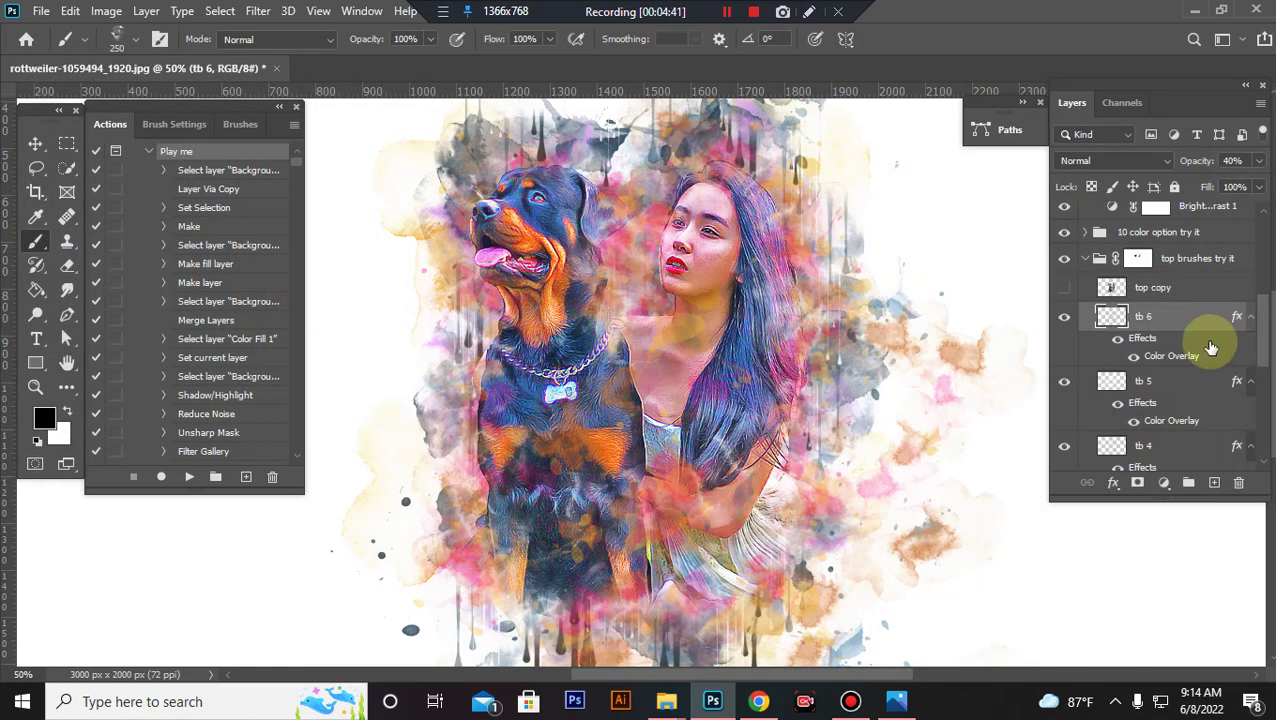
Step: Scale the tb 6 brush splashes up to about 102% with Ctrl+T
key("ctrl+t")
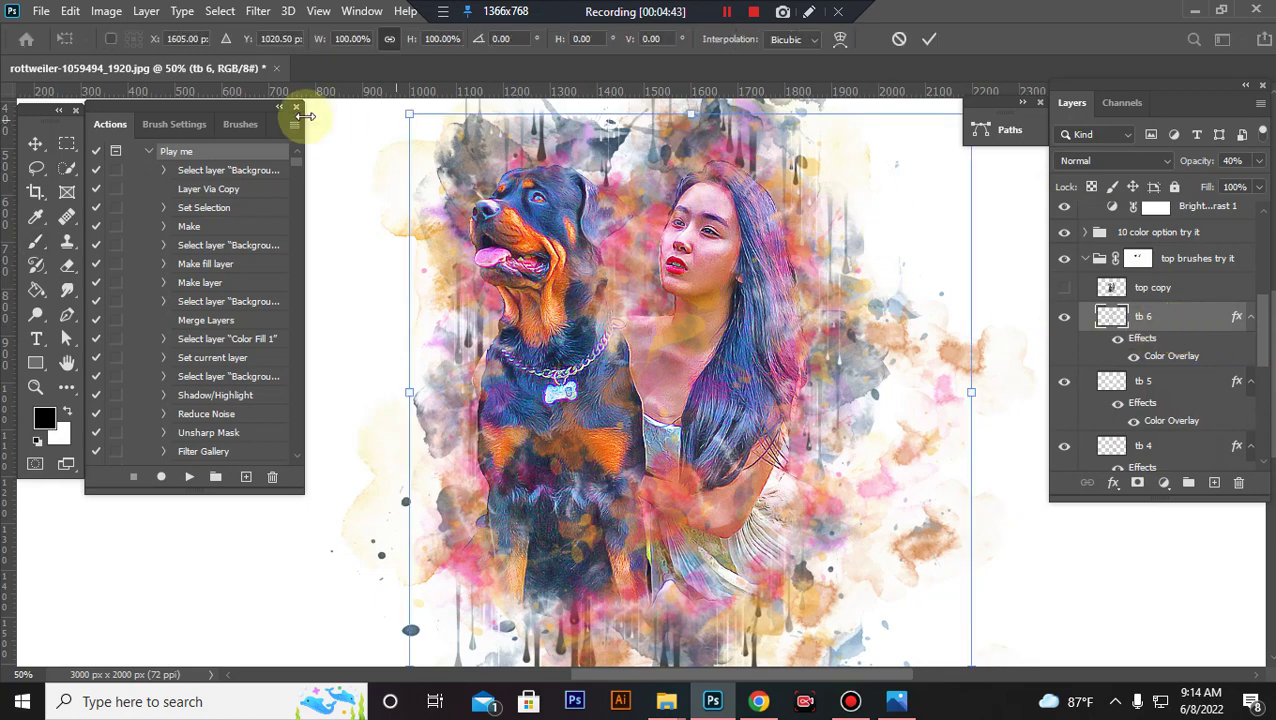
mouse_move(405, 113)
left_mouse_down()
mouse_move(429, 150)
mouse_move(376, 91)
mouse_move(376, 108)
mouse_move(403, 121)
left_mouse_up()
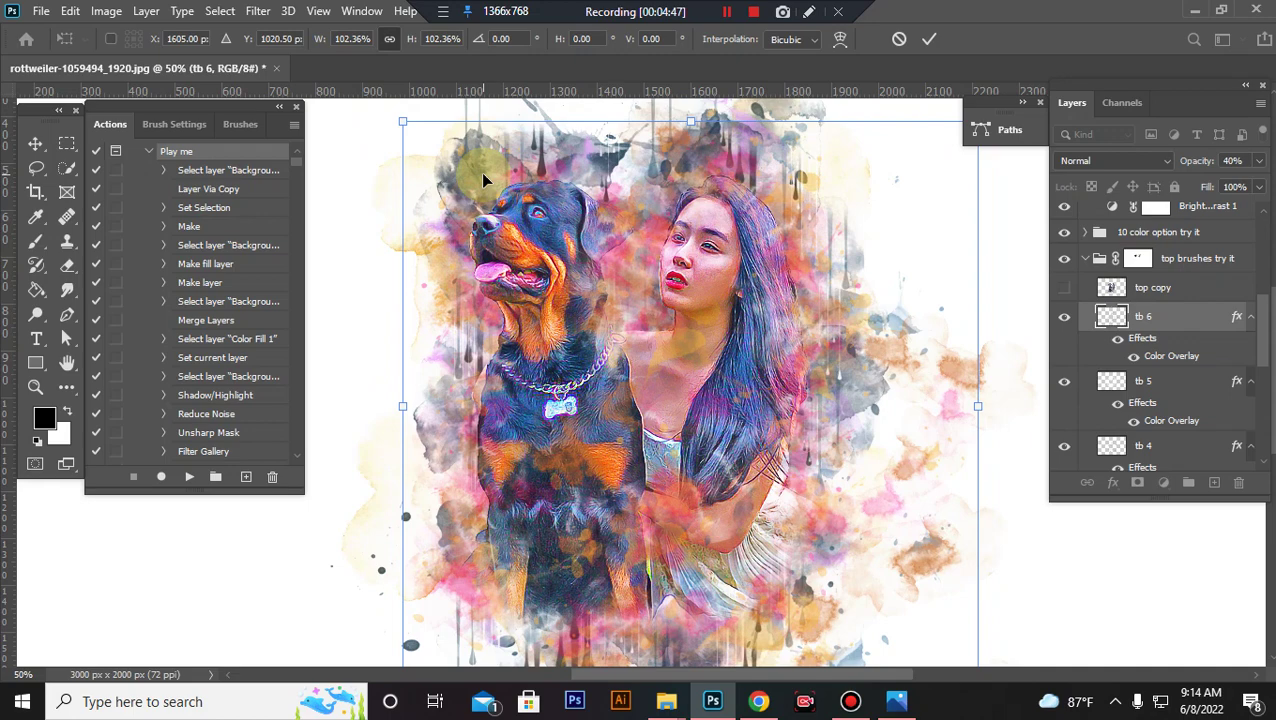
key("Return")
Step: Toggle the tb 5 and tb 4 layers off and on to compare their splashes
scroll(1160, 365, "down", 1)
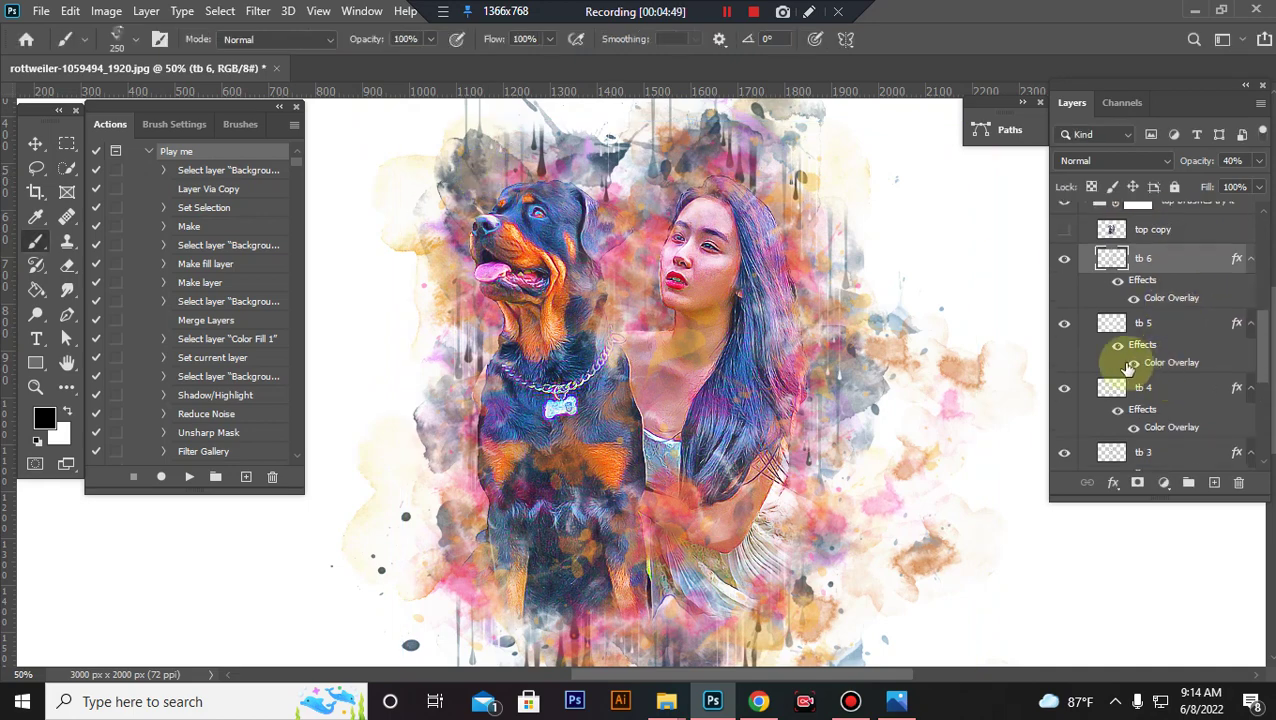
left_click(1175, 326)
left_click(1066, 326)
left_click(1066, 326)
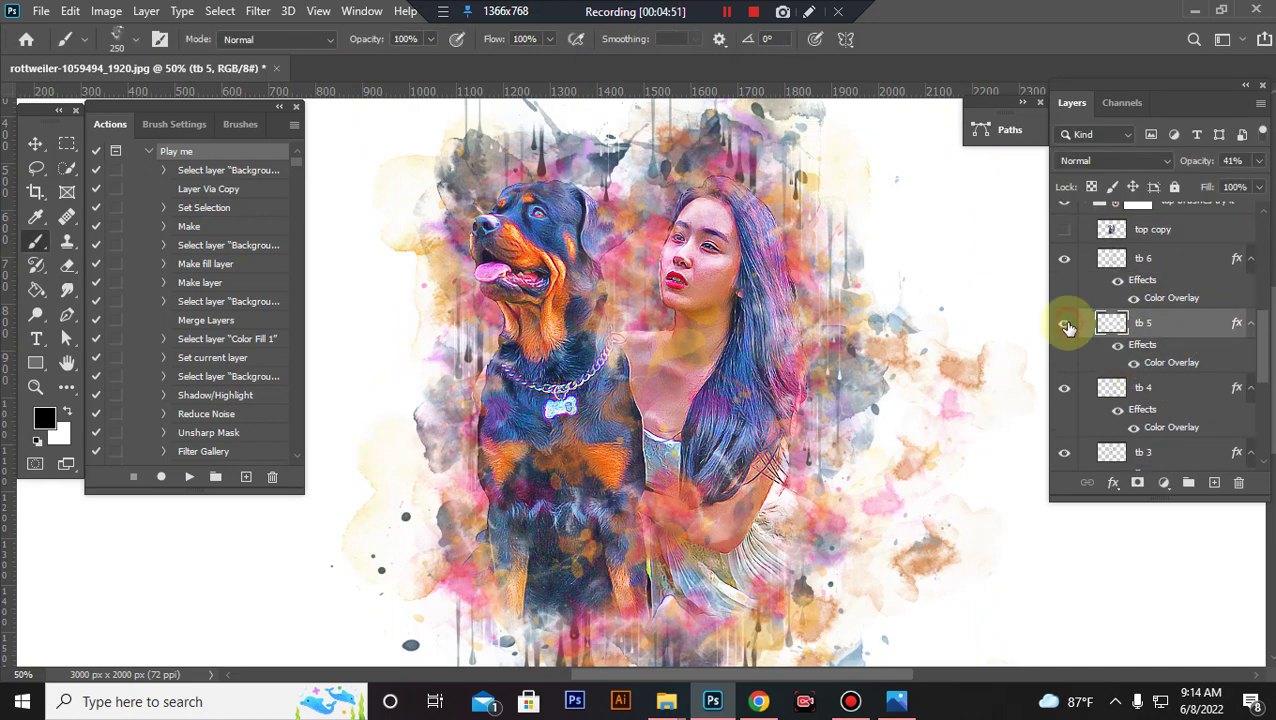
scroll(1066, 327, "down", 1)
left_click(1139, 333)
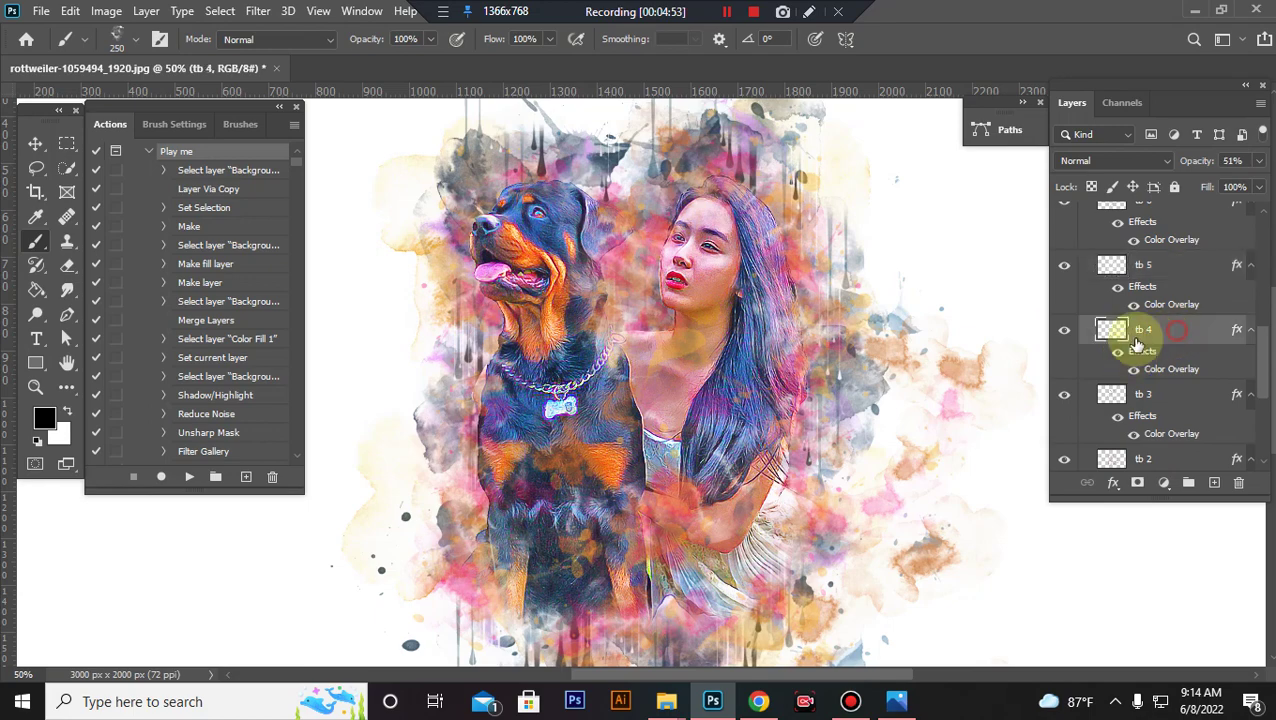
left_click(1066, 340)
left_click(1065, 338)
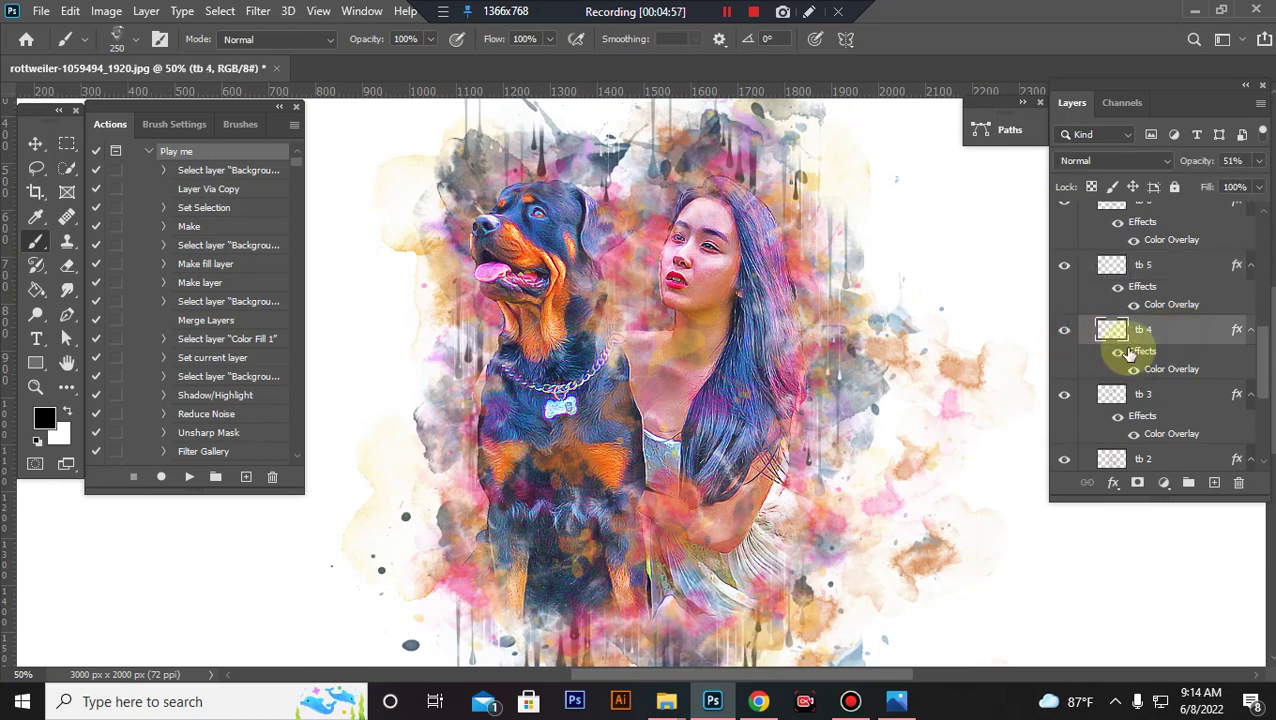
Step: Change tb 4's Color Overlay to dark blue 243681 sampled from the dog's fur
double_click(1165, 378)
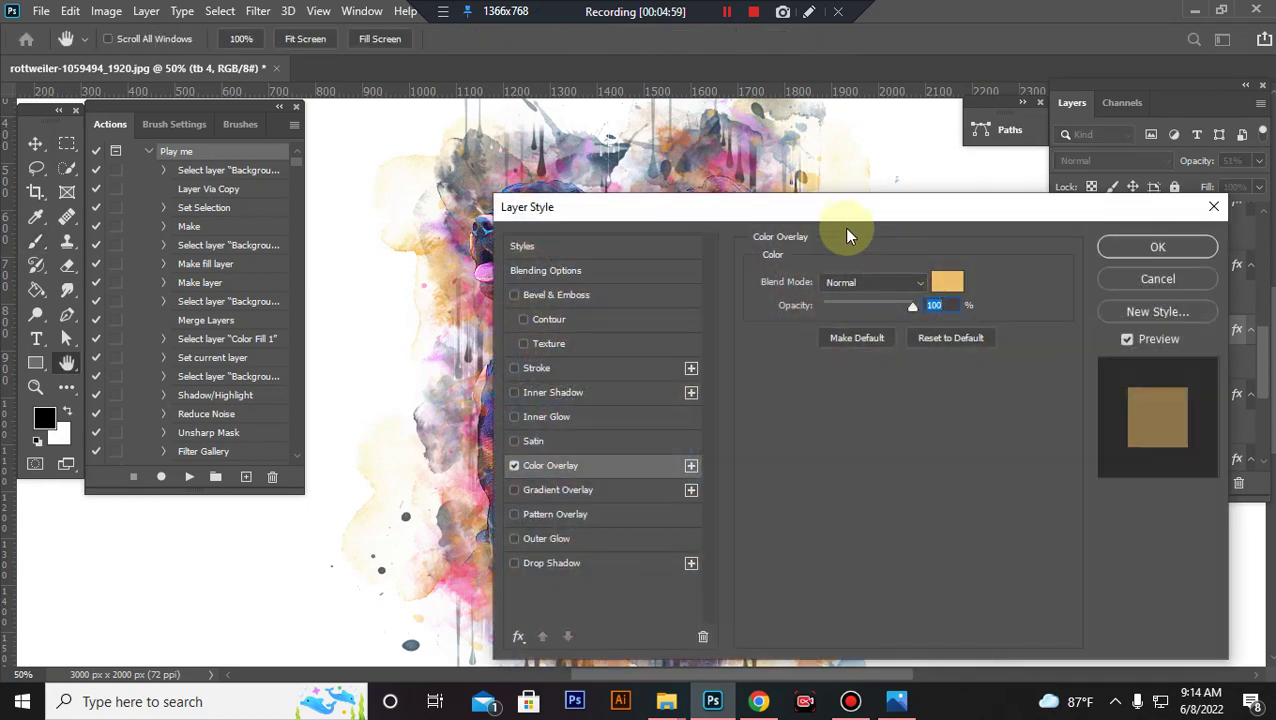
left_click_drag(931, 218, 1138, 128)
left_click(1232, 198)
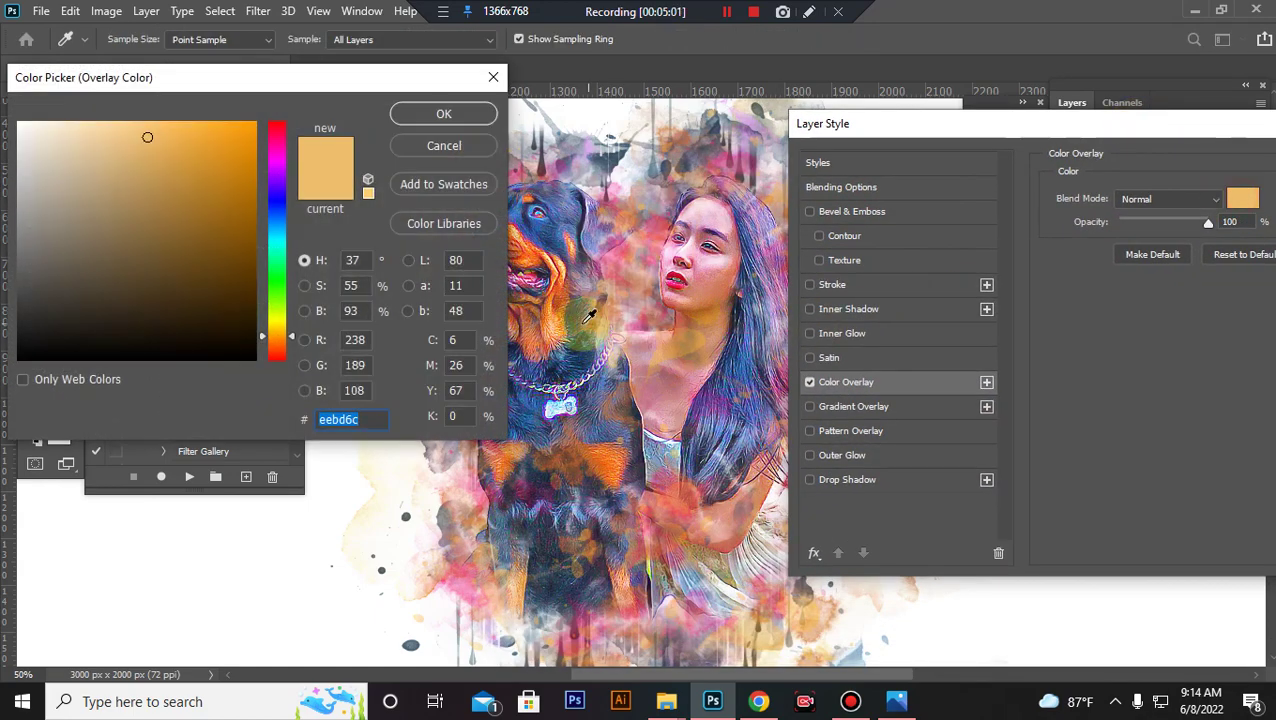
left_click(562, 340)
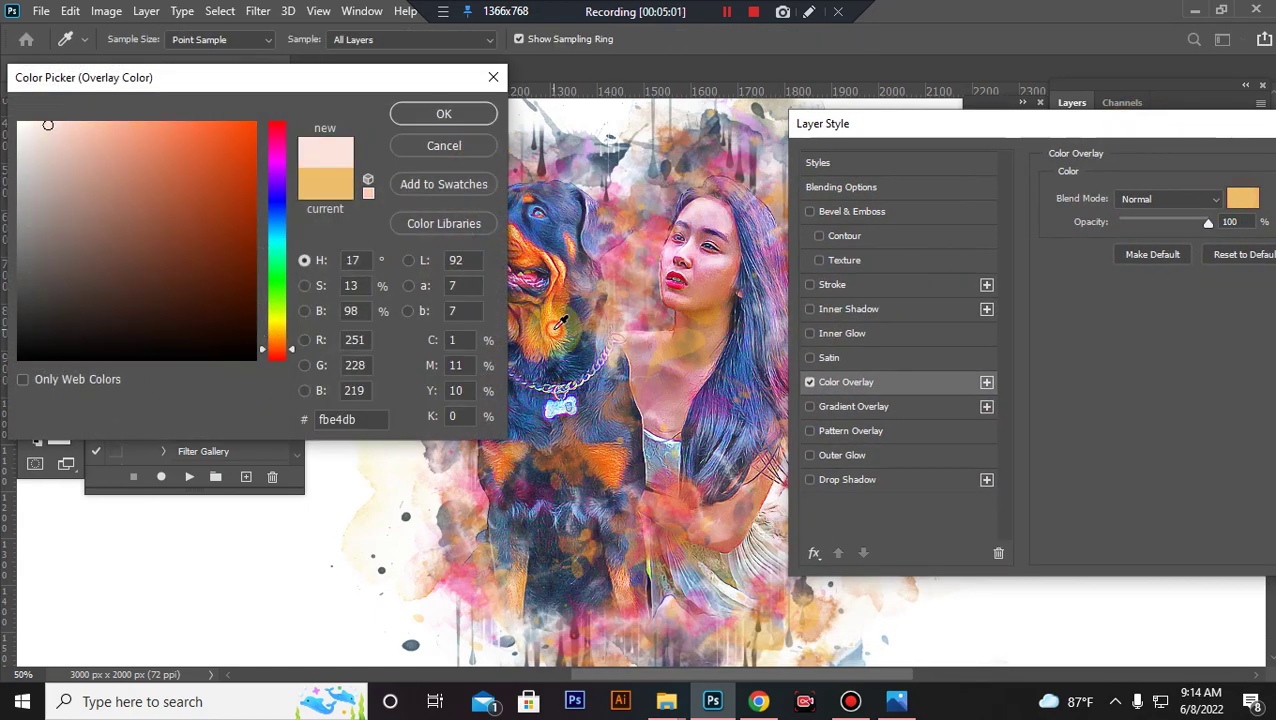
left_click(537, 405)
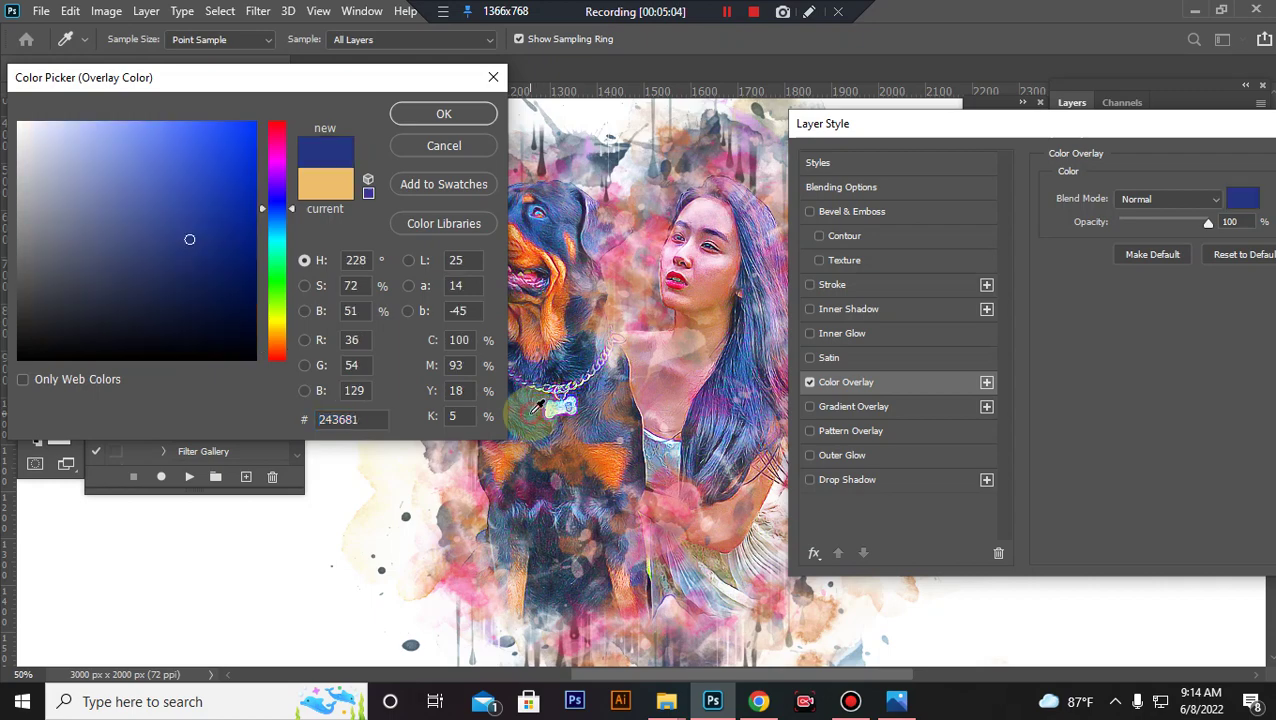
left_click(445, 115)
left_click_drag(1009, 128, 639, 165)
left_click(1041, 201)
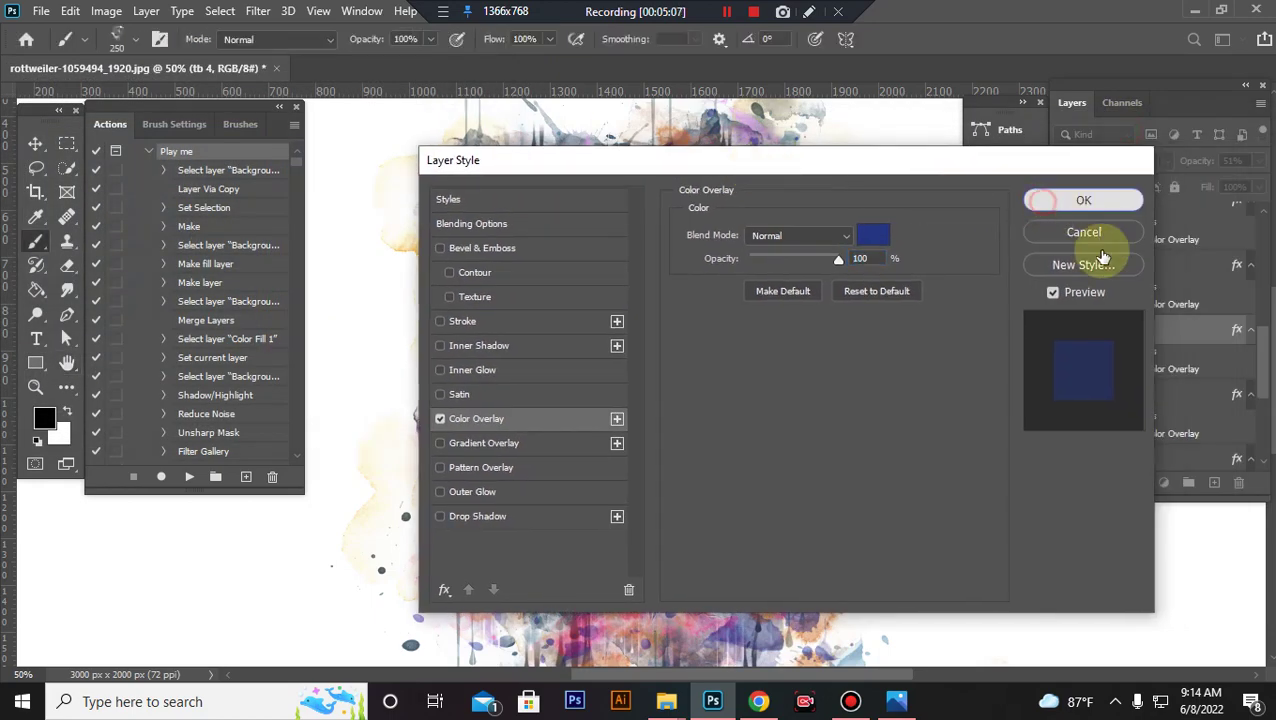
Step: Collapse the top brushes try it group and toggle the main subject group to preview the splashes
scroll(1110, 330, "up", 2)
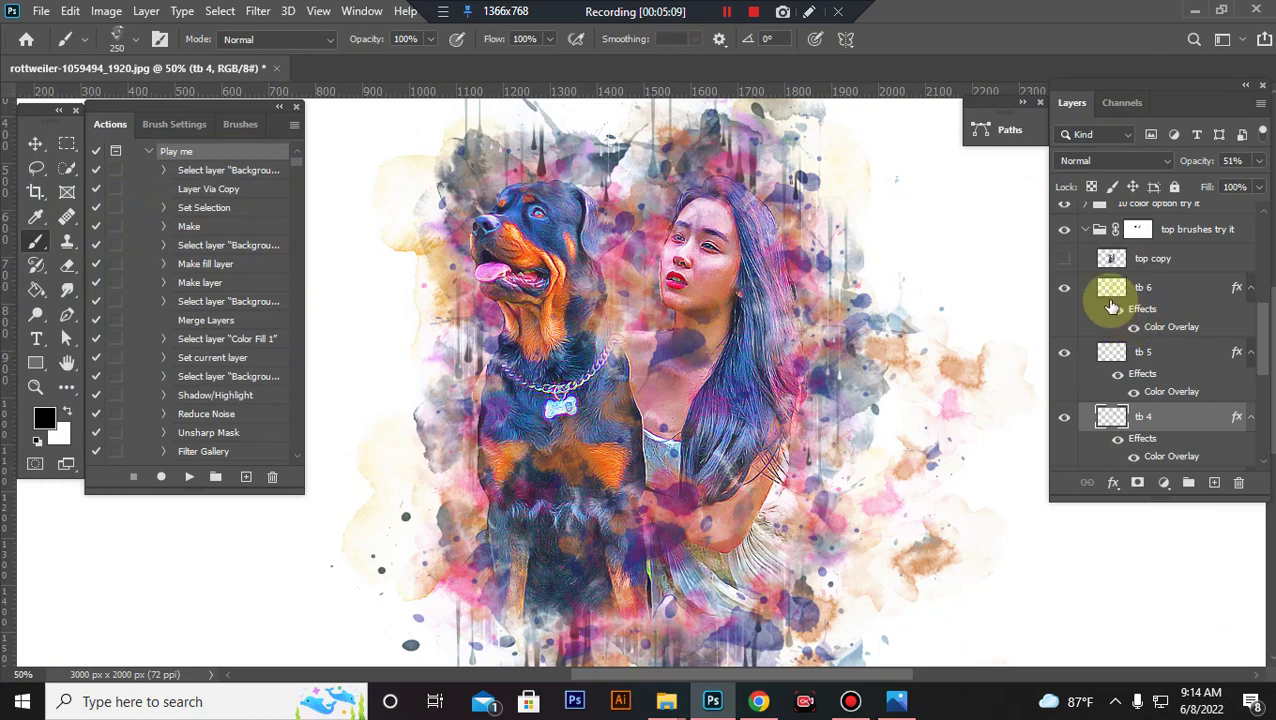
left_click(1085, 231)
left_click(1084, 376)
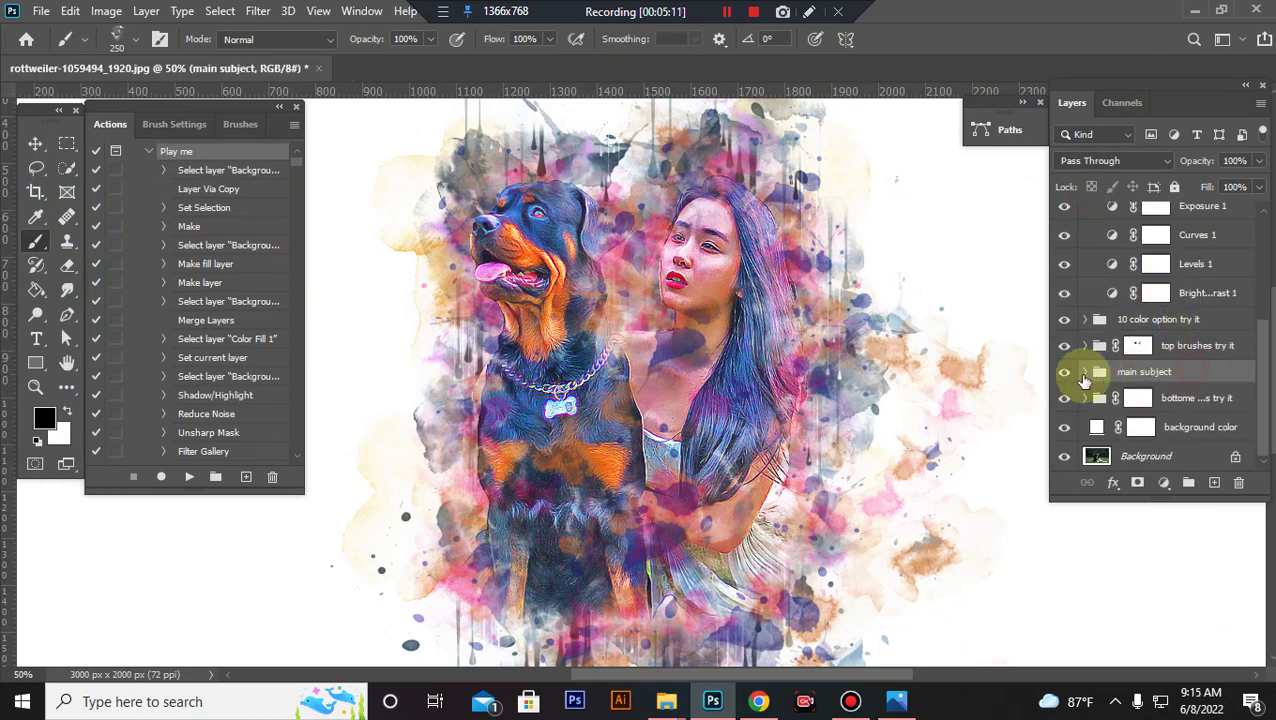
left_click(1066, 373)
left_click(1066, 373)
left_click(1066, 373)
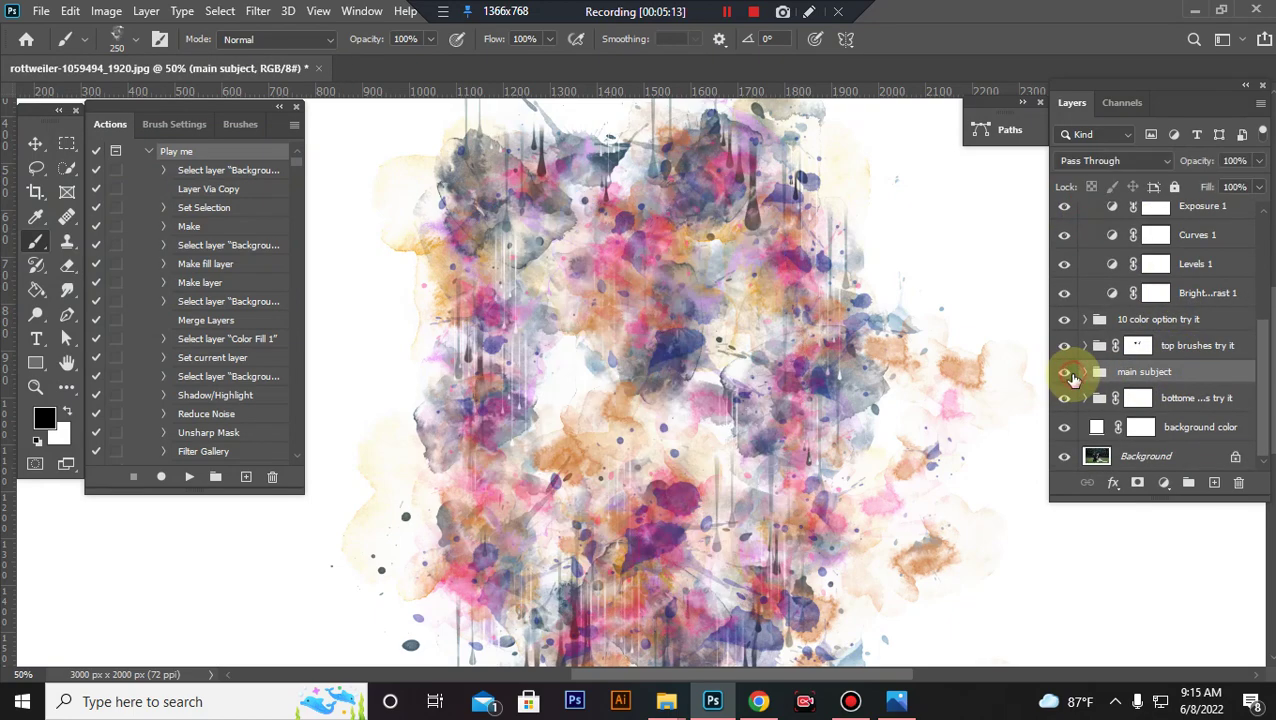
left_click(1066, 373)
Step: Select the bottome brushes try it mask and toggle that group's visibility to compare
left_click(1210, 398)
left_click(1063, 404)
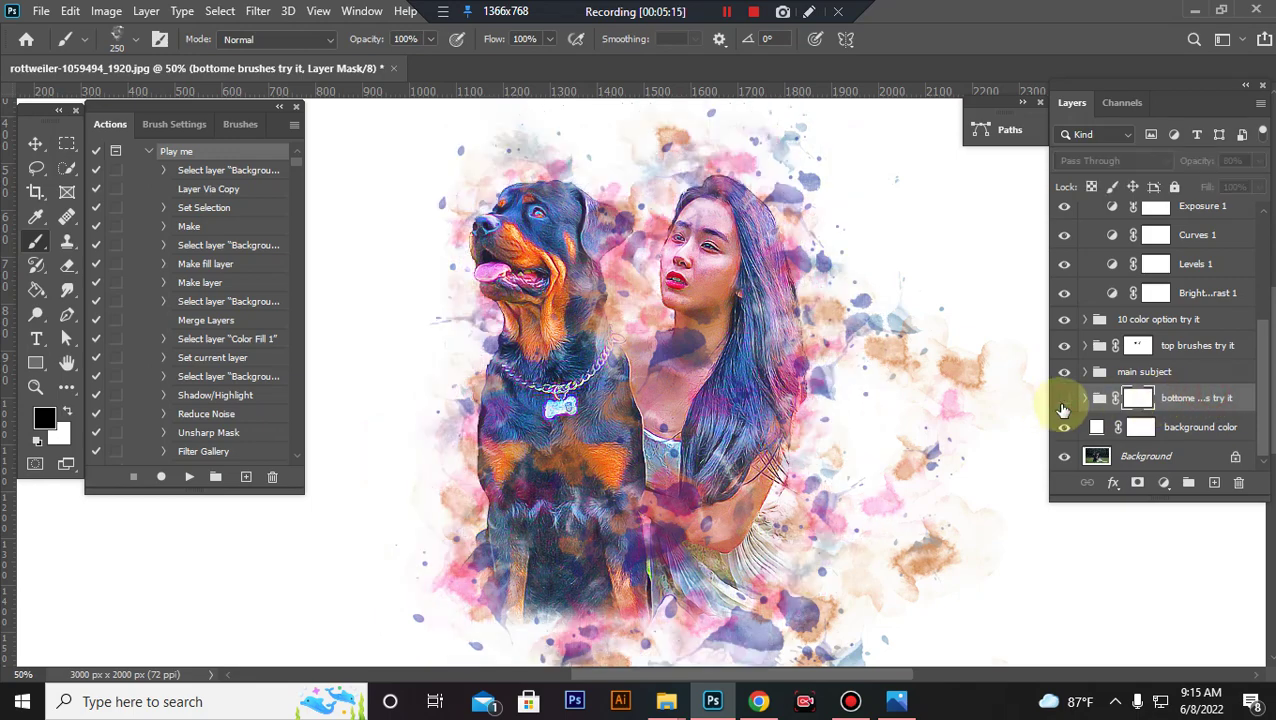
left_click(1063, 404)
left_click(1064, 405)
left_click(1063, 404)
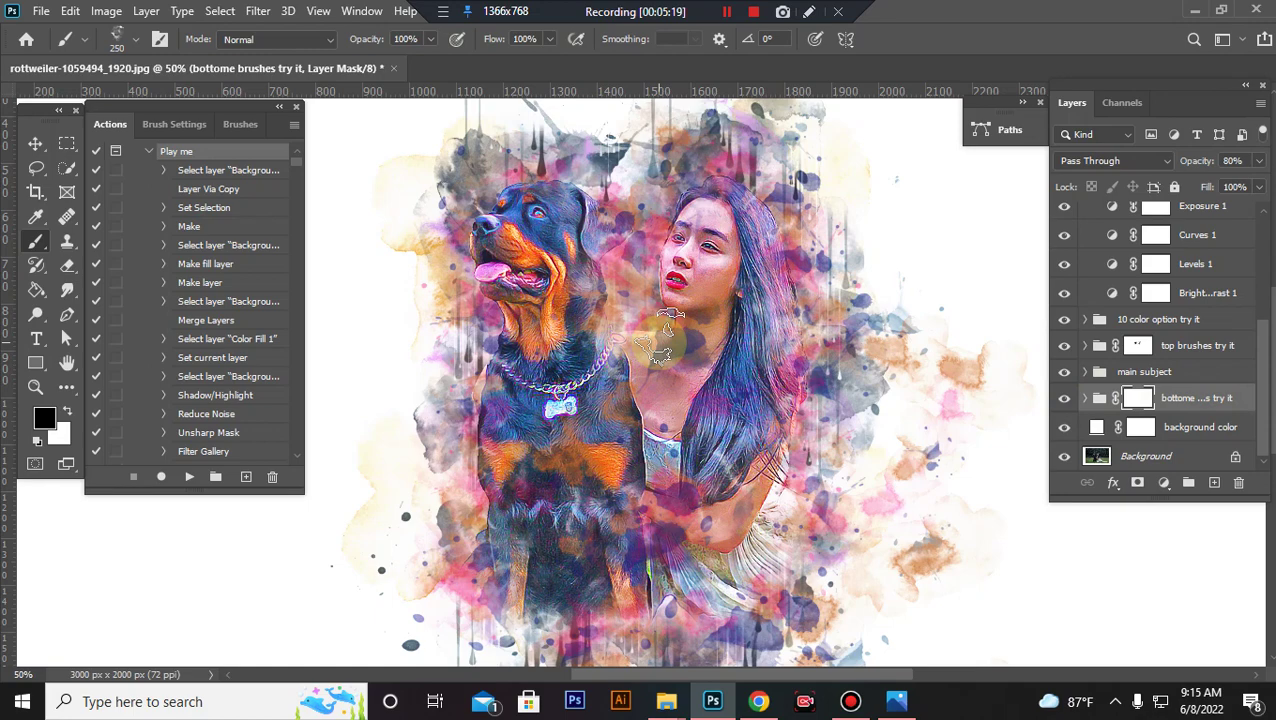
Step: Paint black on the mask to hide splashes near the dog's ear and below its chest
left_click(46, 418)
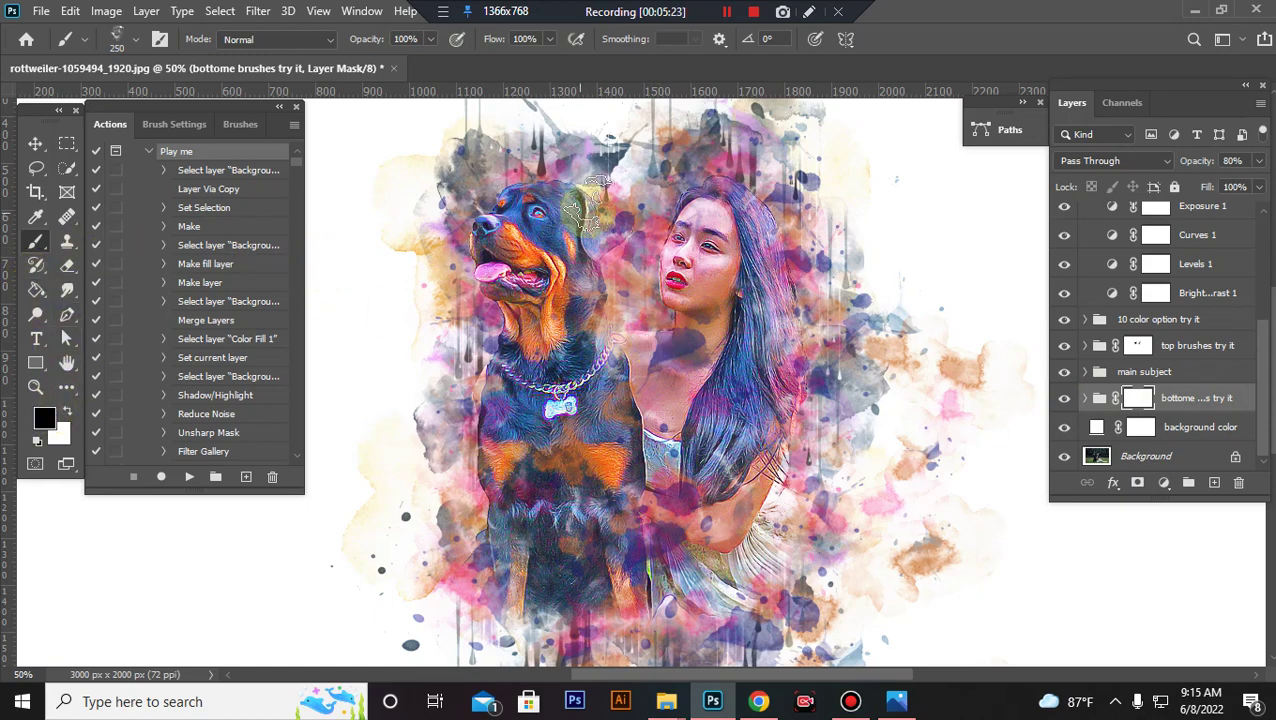
left_click(598, 165)
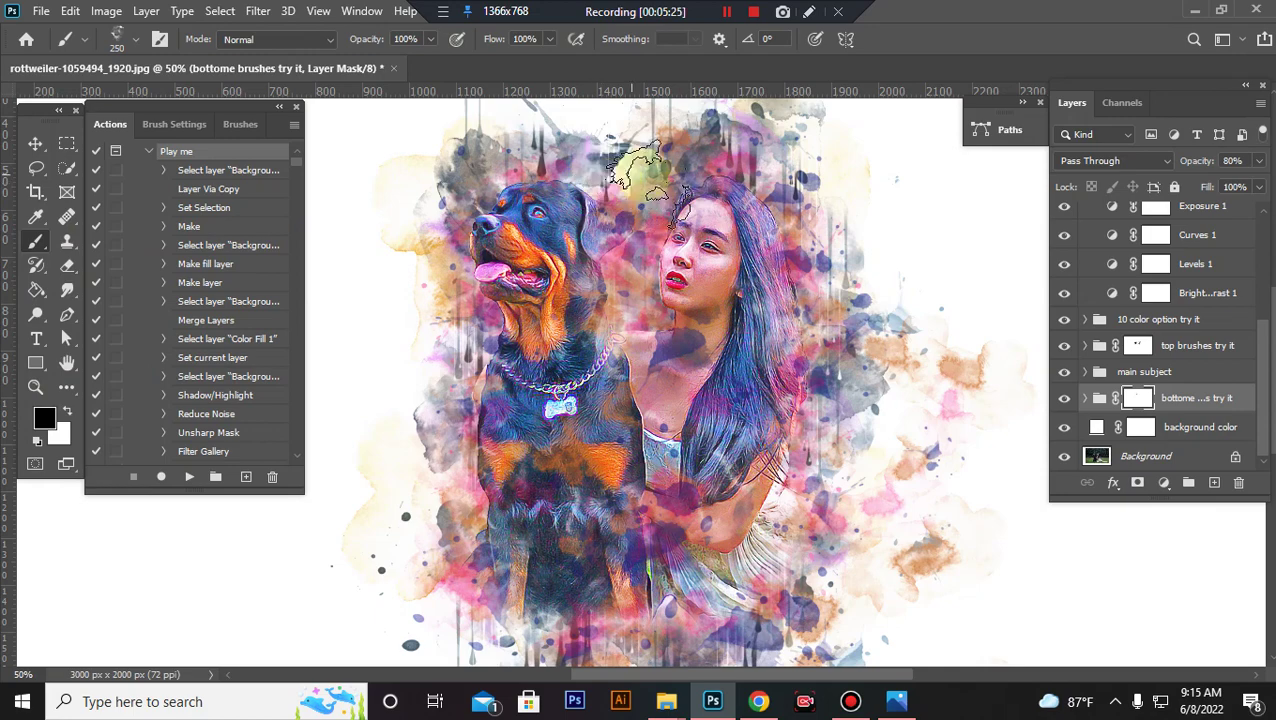
scroll(760, 260, "down", 2)
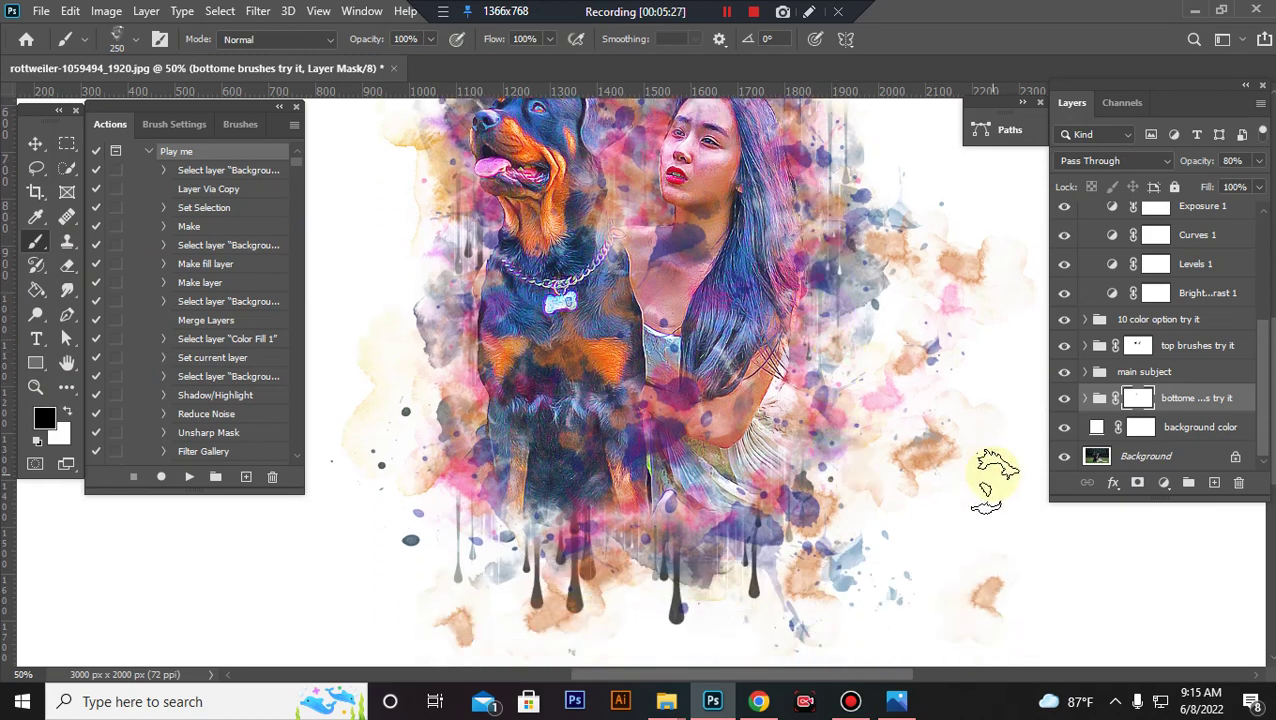
scroll(985, 480, "down", 1)
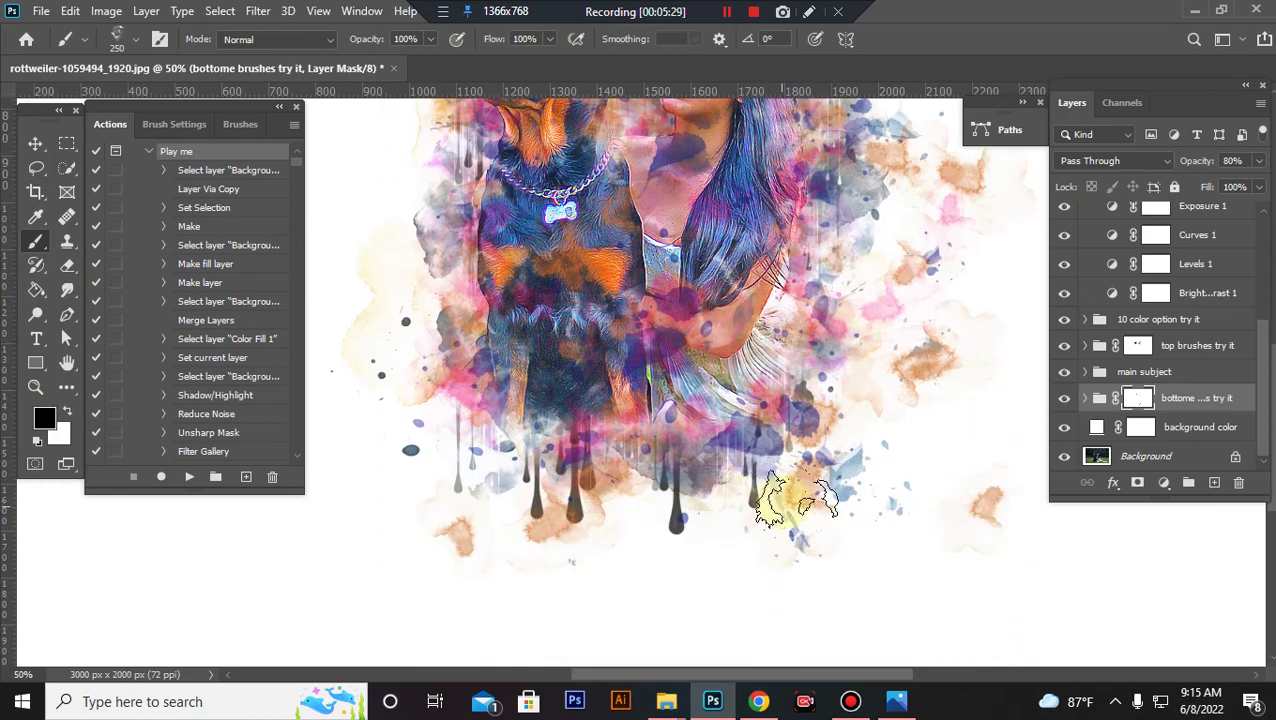
left_click(787, 398)
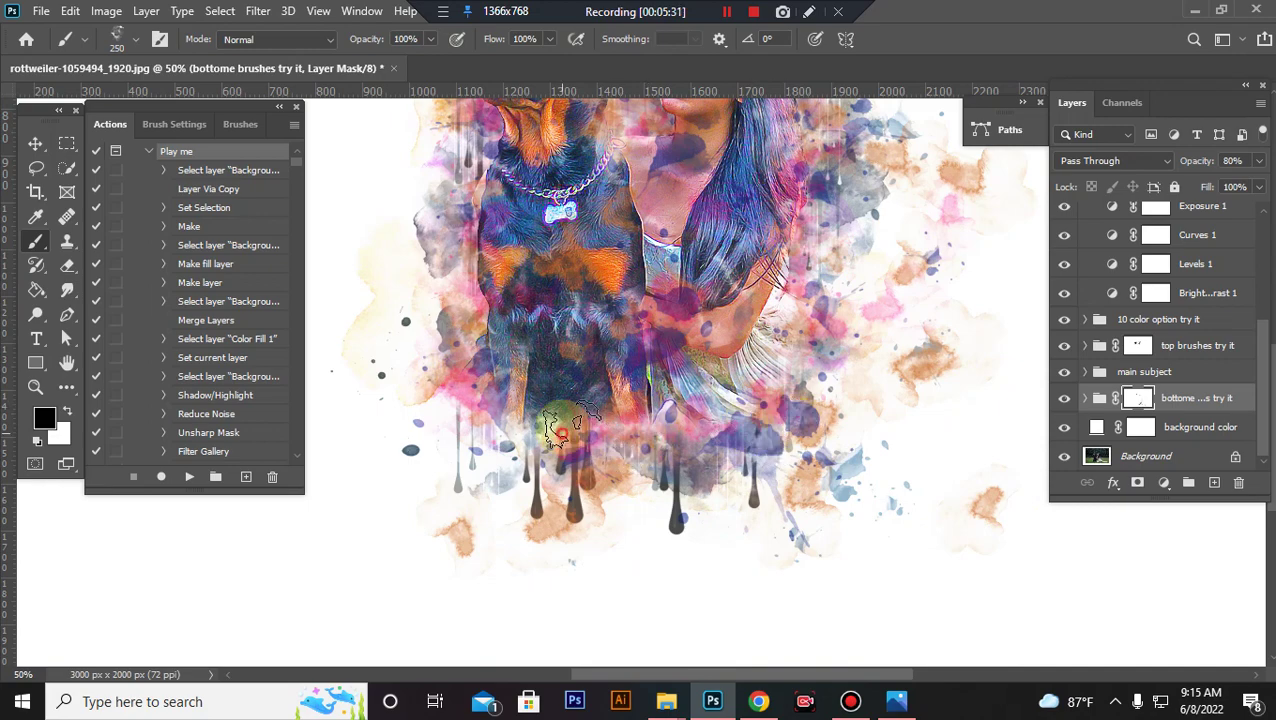
scroll(750, 315, "up", 1)
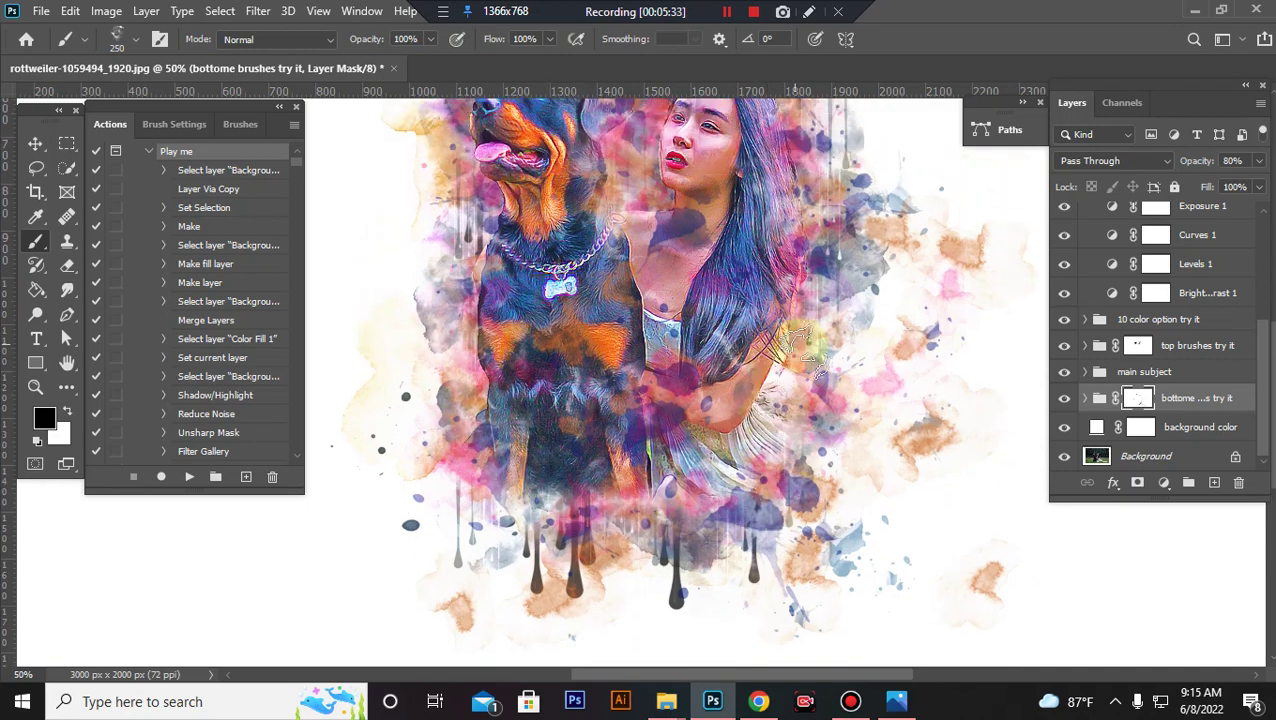
scroll(785, 240, "up", 1)
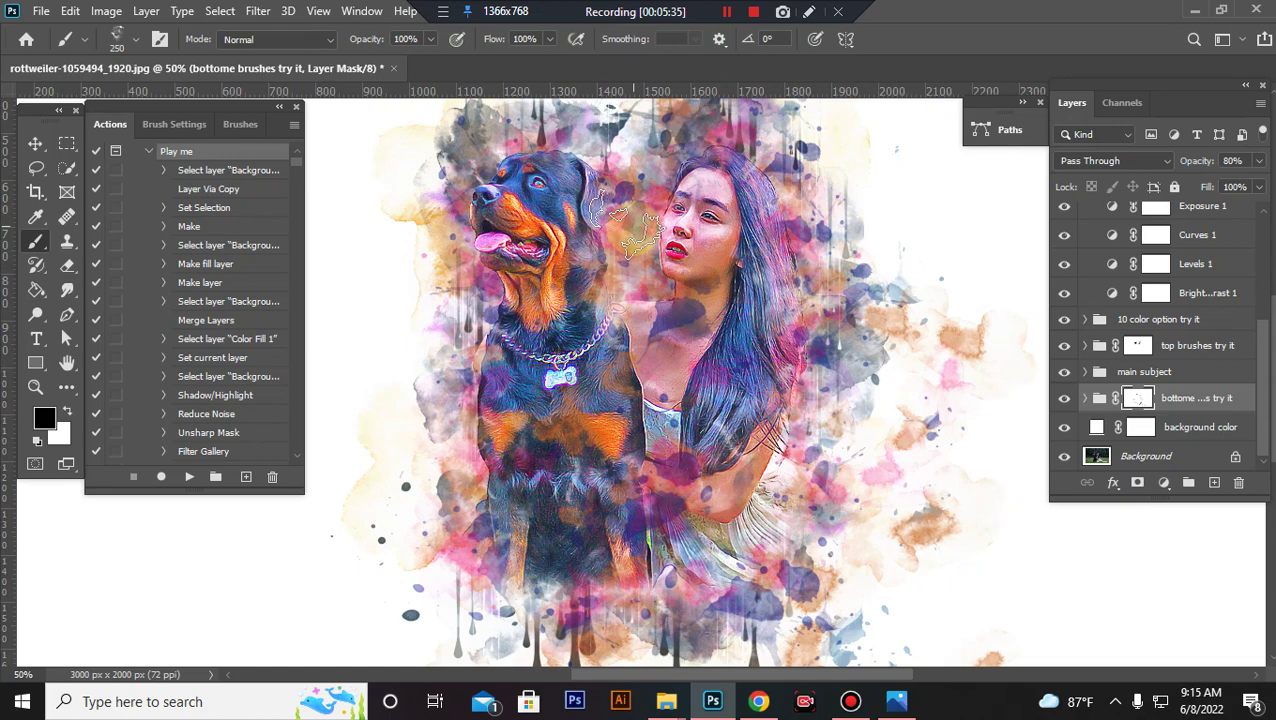
scroll(990, 345, "up", 1)
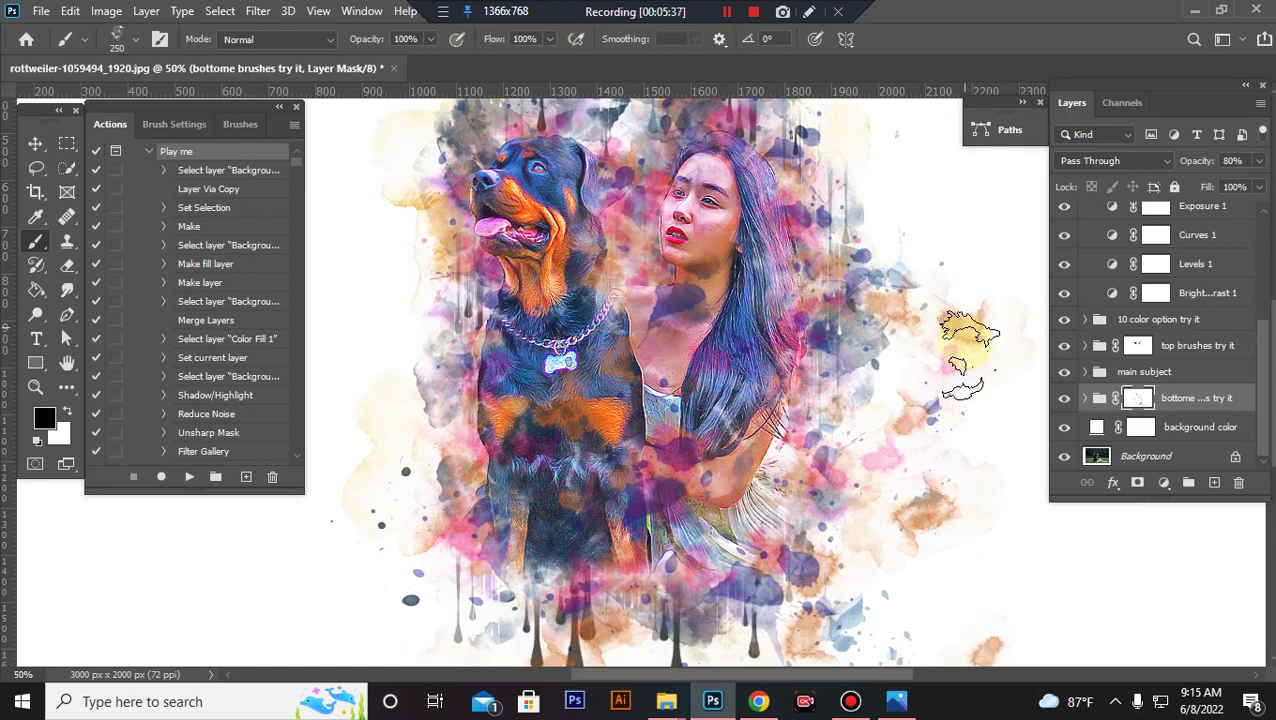
scroll(935, 365, "down", 1)
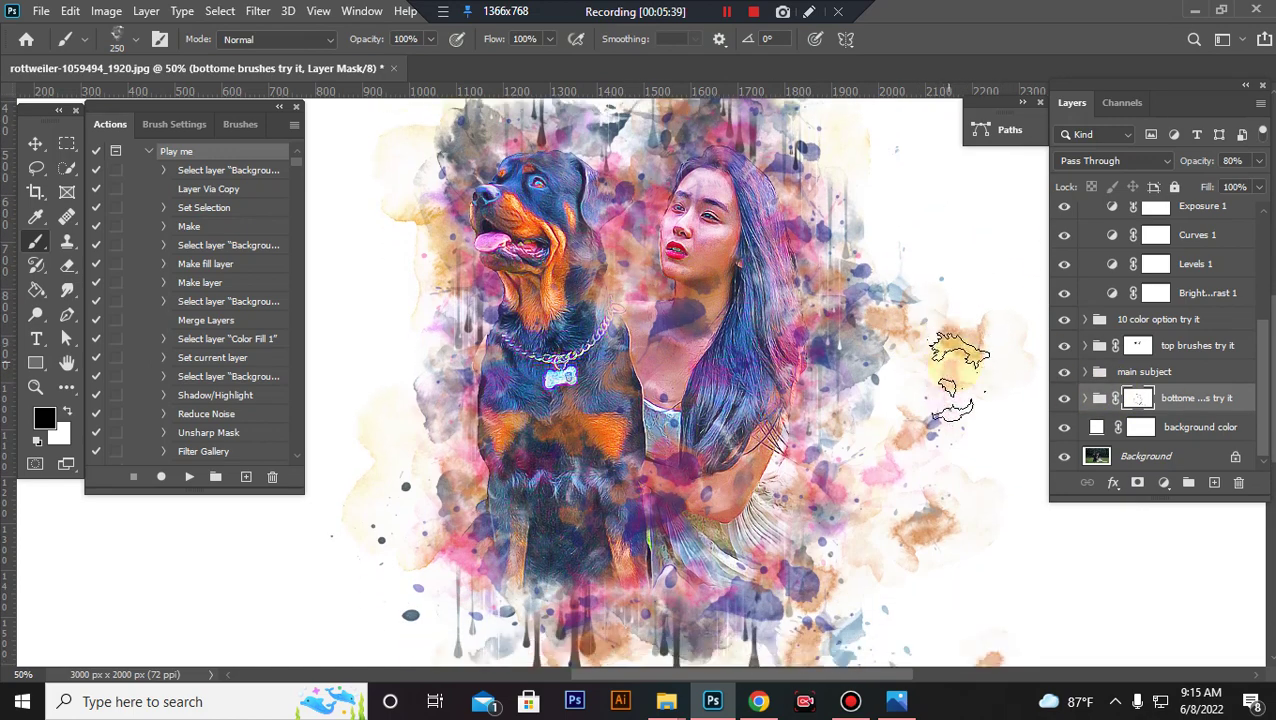